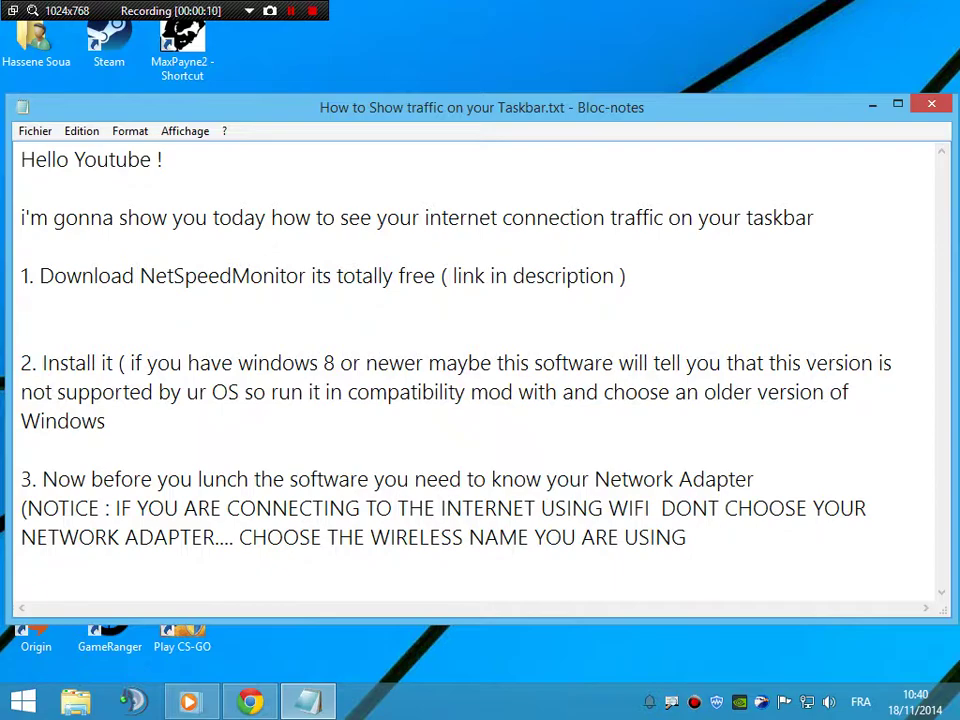
Step: Add the line "i'm using windows 8 64 so il download the 64 bit version" below the note's first instruction
{"action": "type", "text": "i'm using windowsd"}
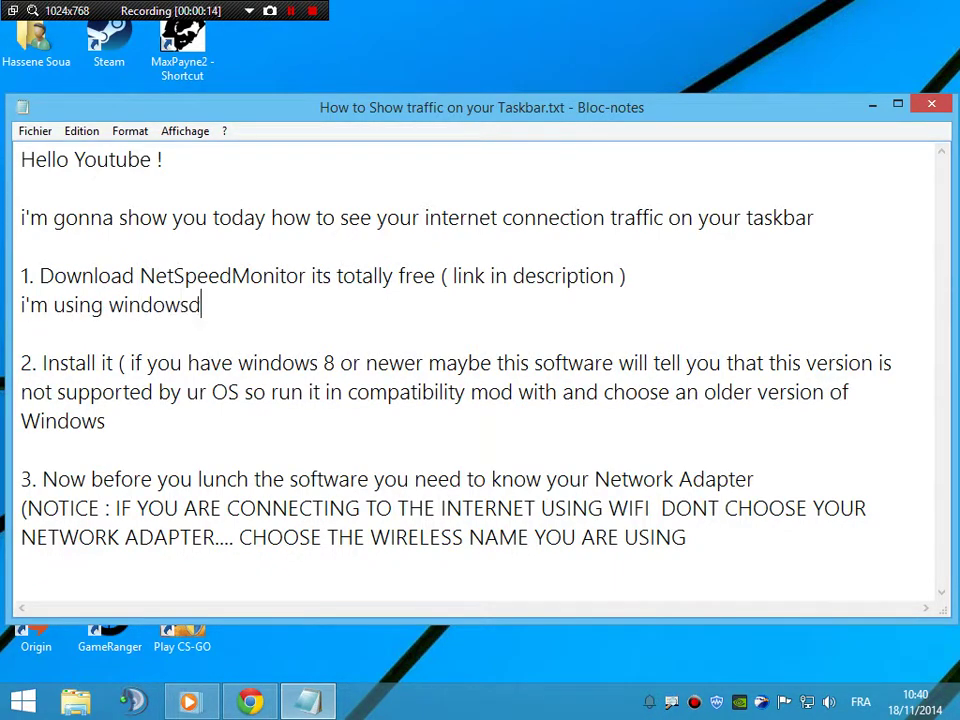
{"action": "key", "text": "BackSpace"}
{"action": "type", "text": " 8 64 so il dow"}
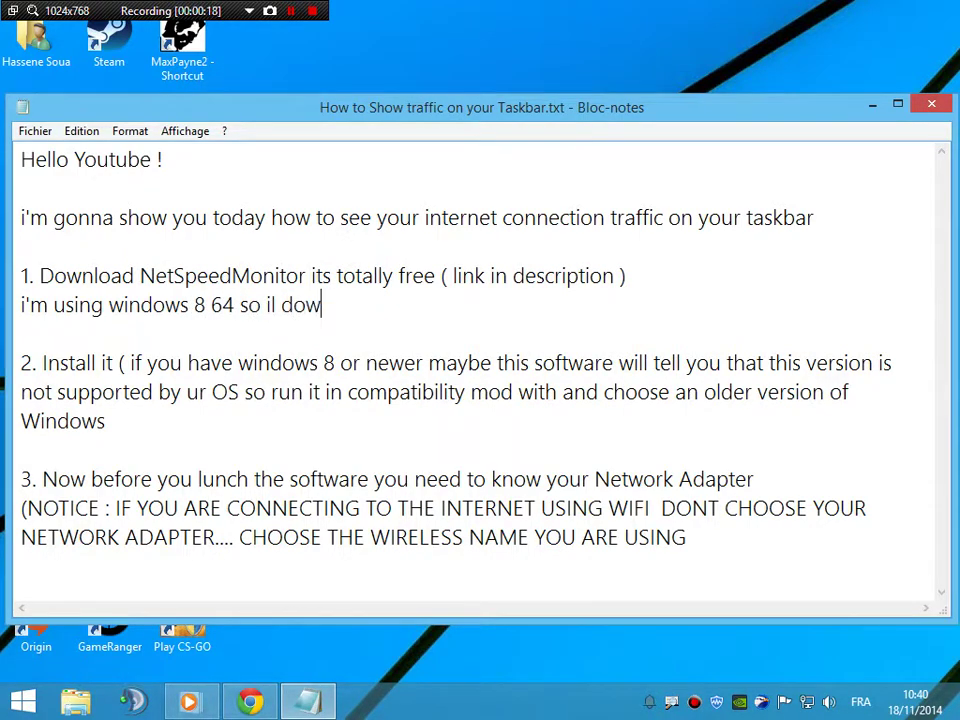
{"action": "type", "text": "nload the 64 b"}
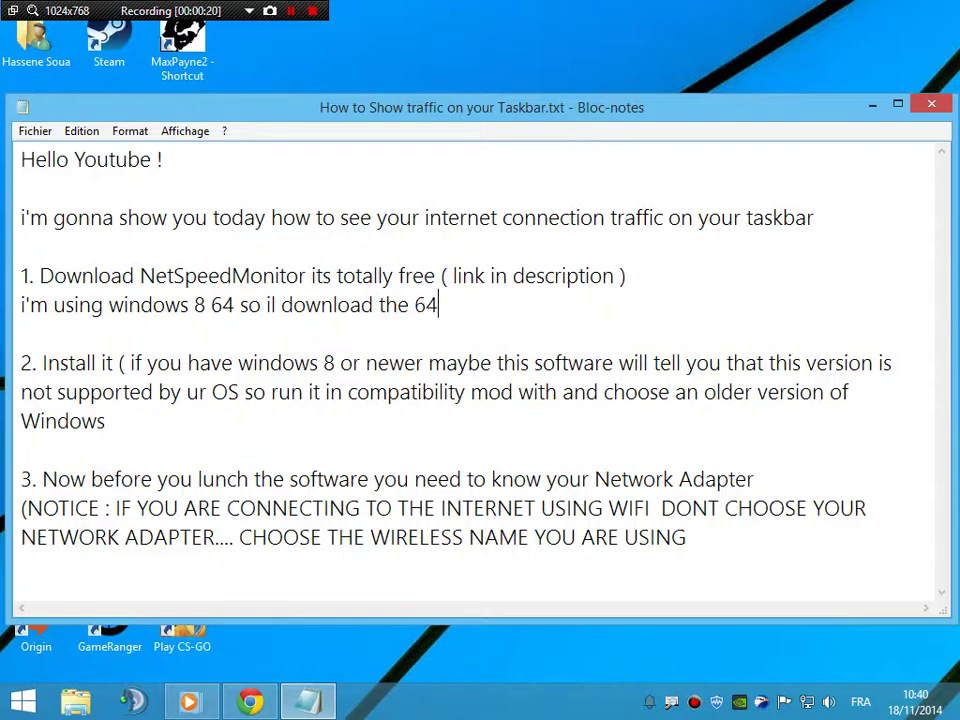
{"action": "type", "text": "it version"}
Step: Try to download the x64 msi of NetSpeedMonitor 2.5.4.0 from its download page in Chrome, then cancel the duplicate download
{"action": "left_click", "coordinate": [250, 701]}
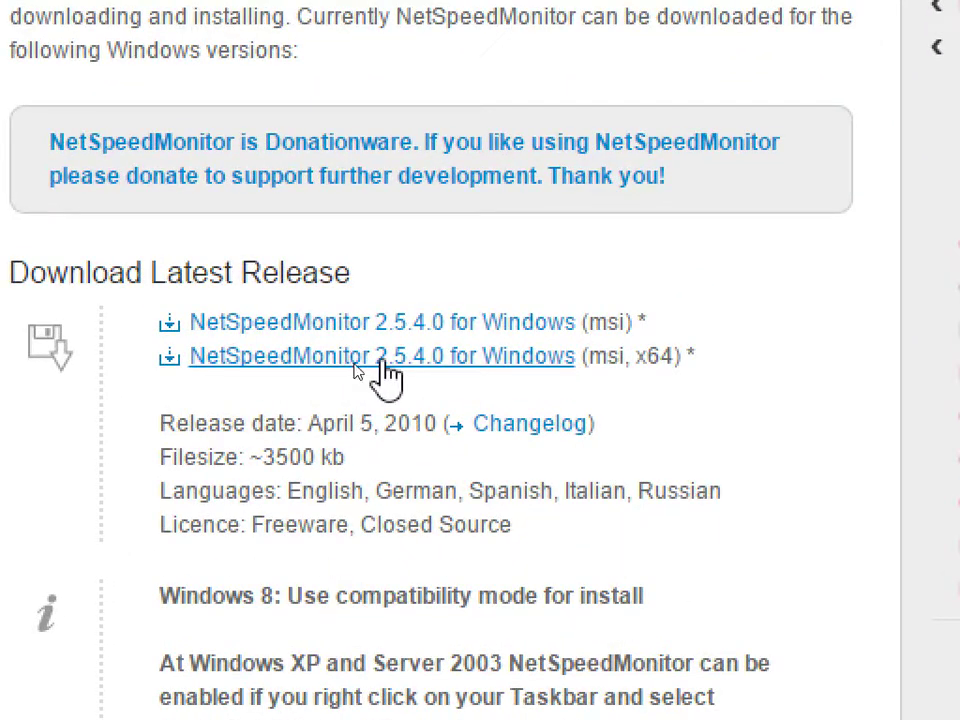
{"action": "left_click", "coordinate": [384, 366]}
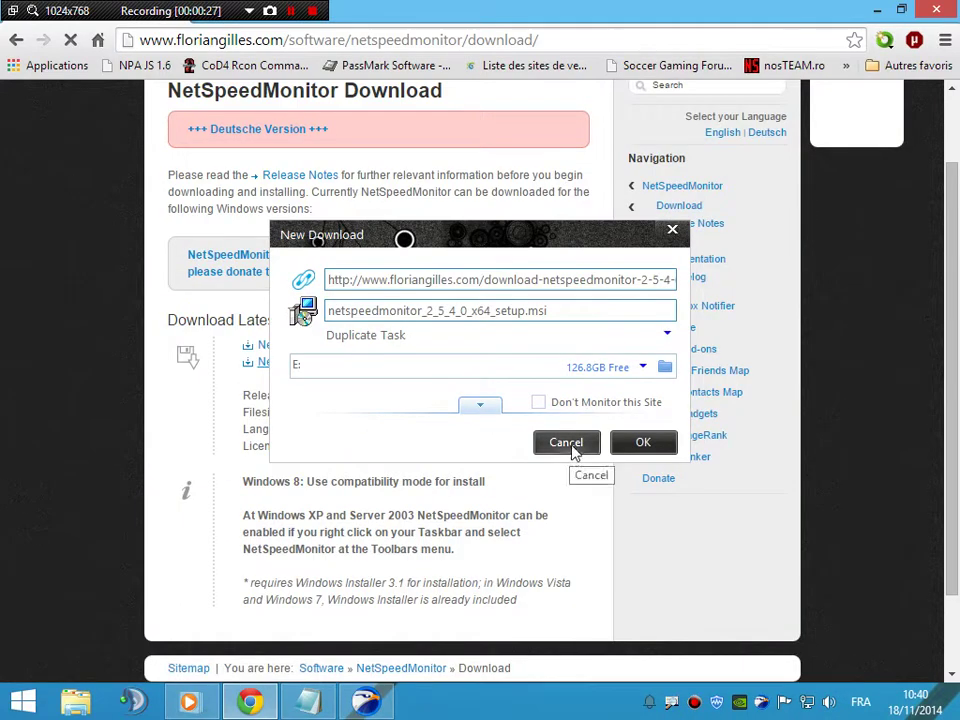
{"action": "left_click", "coordinate": [566, 442]}
{"action": "left_click", "coordinate": [877, 9]}
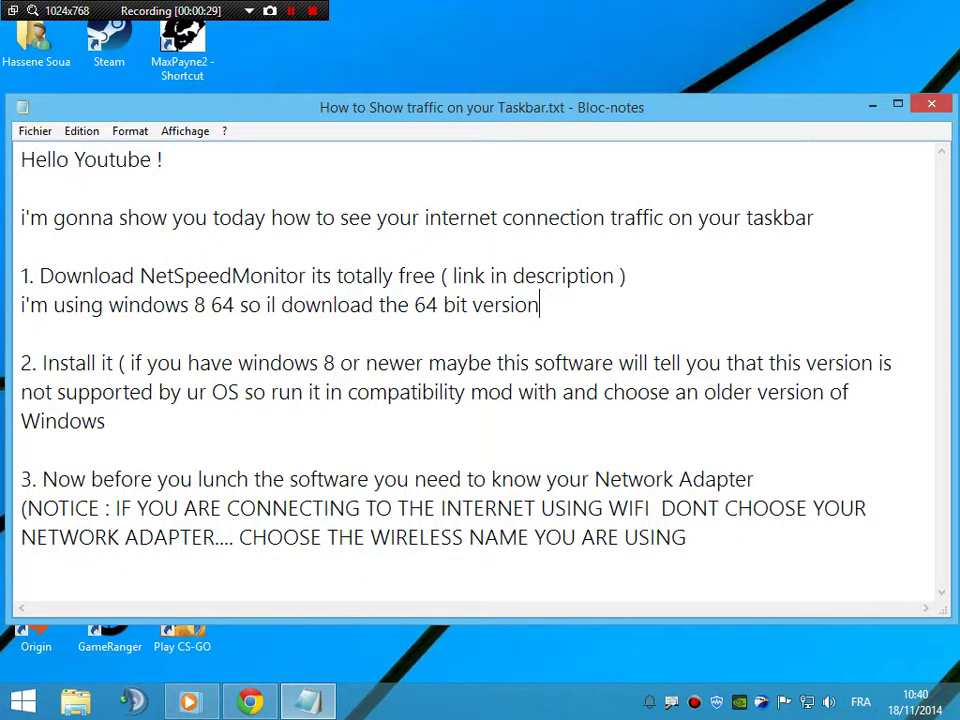
{"action": "left_click", "coordinate": [868, 107]}
{"action": "left_click_drag", "start_coordinate": [621, 235], "coordinate": [401, 255]}
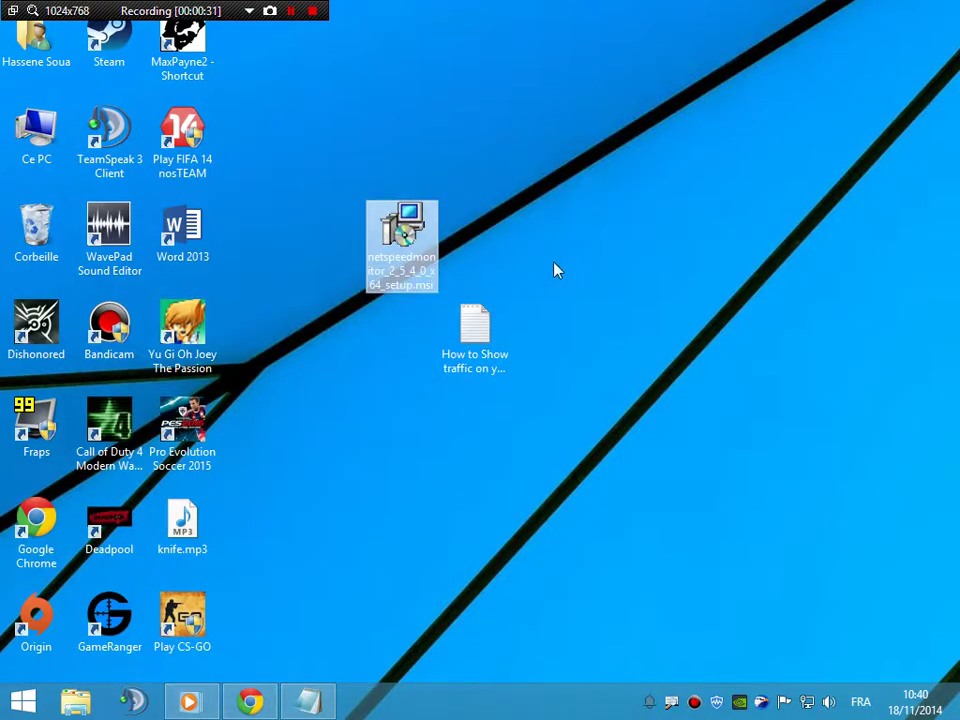
{"action": "double_click", "coordinate": [400, 257]}
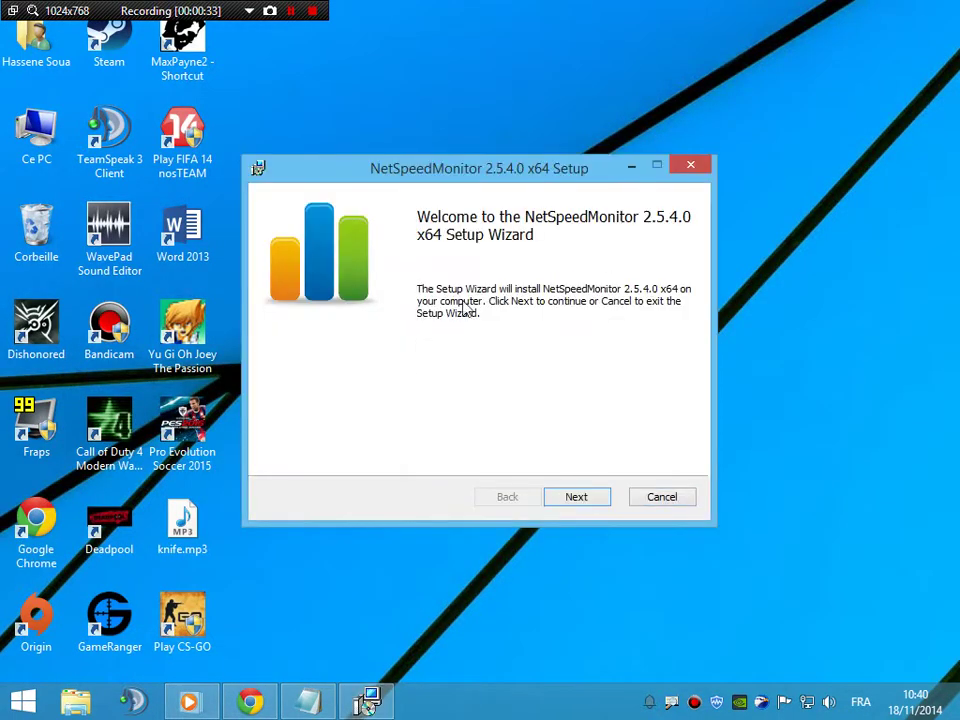
{"action": "left_click", "coordinate": [590, 502]}
{"action": "left_click", "coordinate": [508, 497]}
{"action": "left_click", "coordinate": [660, 500]}
{"action": "left_click", "coordinate": [446, 381]}
{"action": "left_click", "coordinate": [576, 497]}
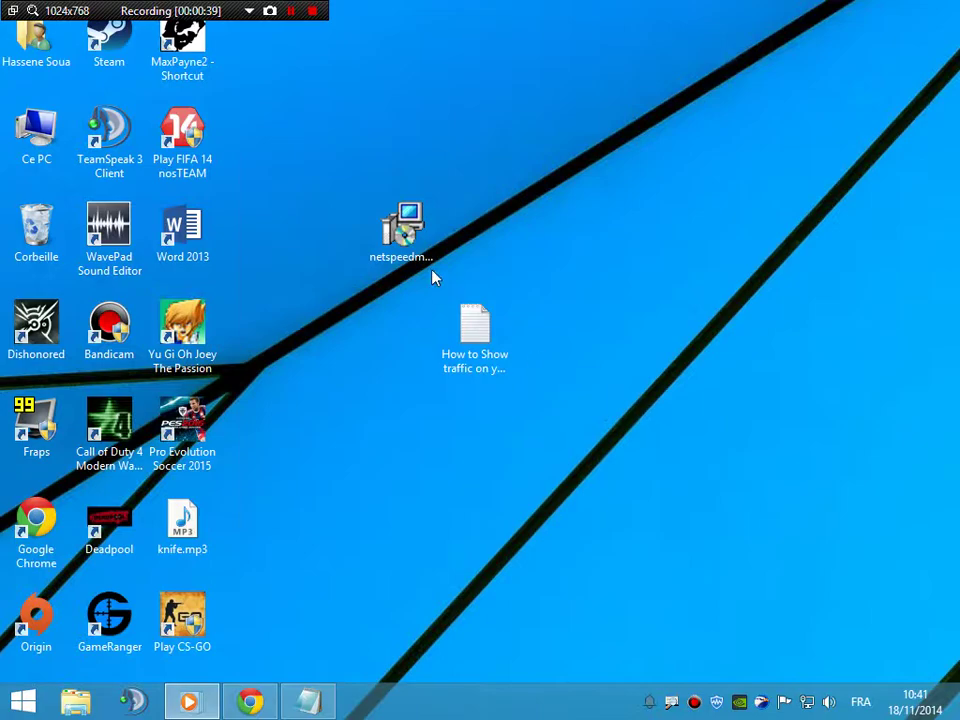
Step: Reopen the desktop note and add "for windows 8 users" and "you need to do like me :D" as separate lines below the second instruction
{"action": "double_click", "coordinate": [490, 348]}
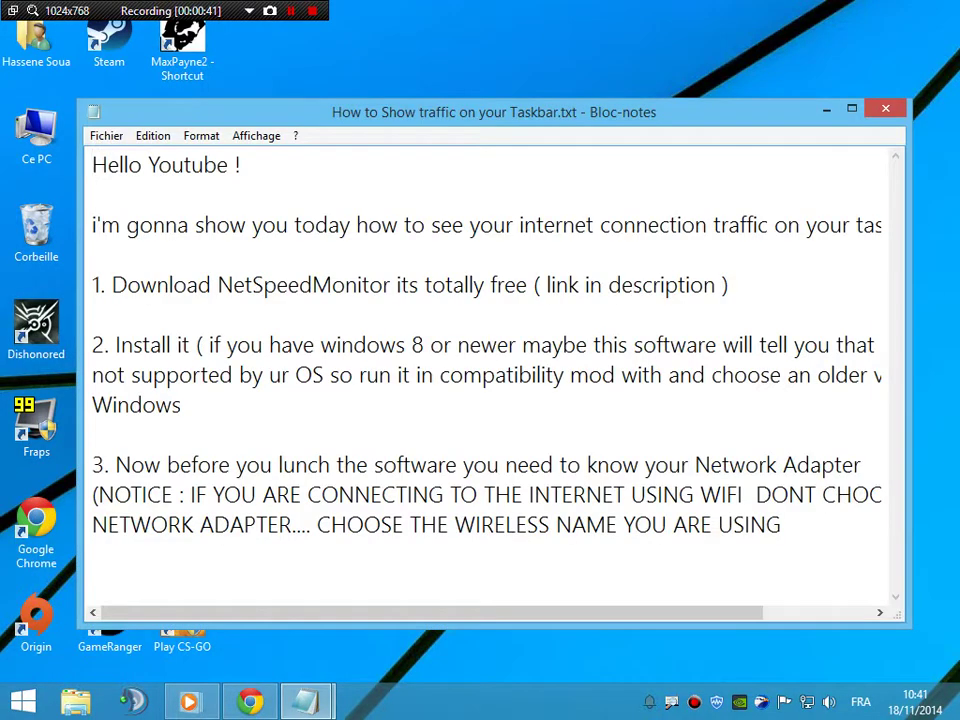
{"action": "key", "text": "Return"}
{"action": "key", "text": "Return"}
{"action": "type", "text": "for windows "}
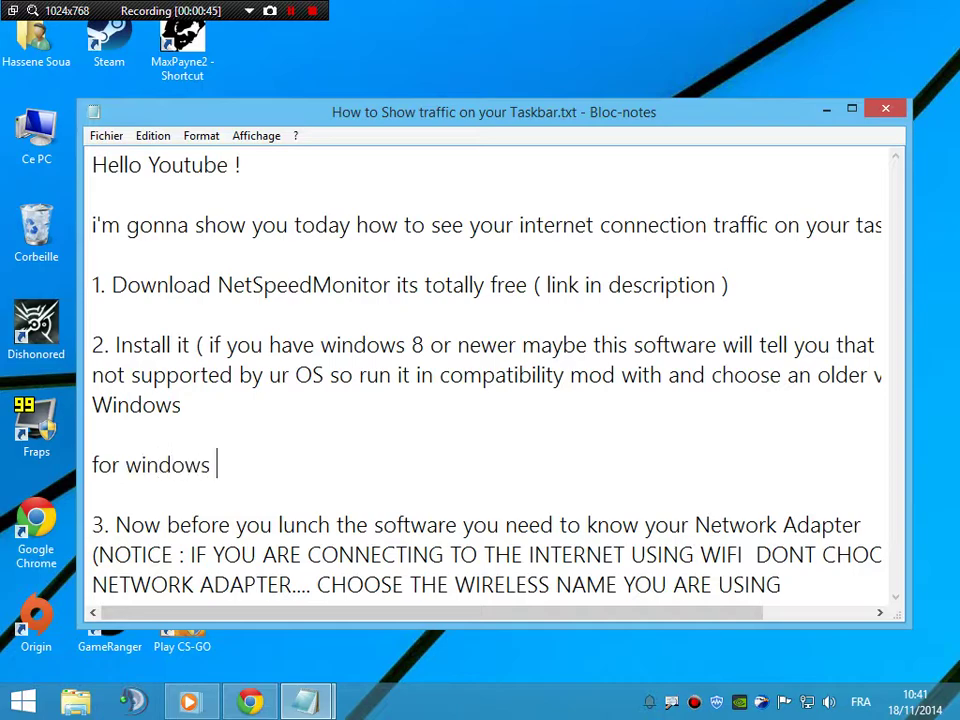
{"action": "type", "text": "8 users"}
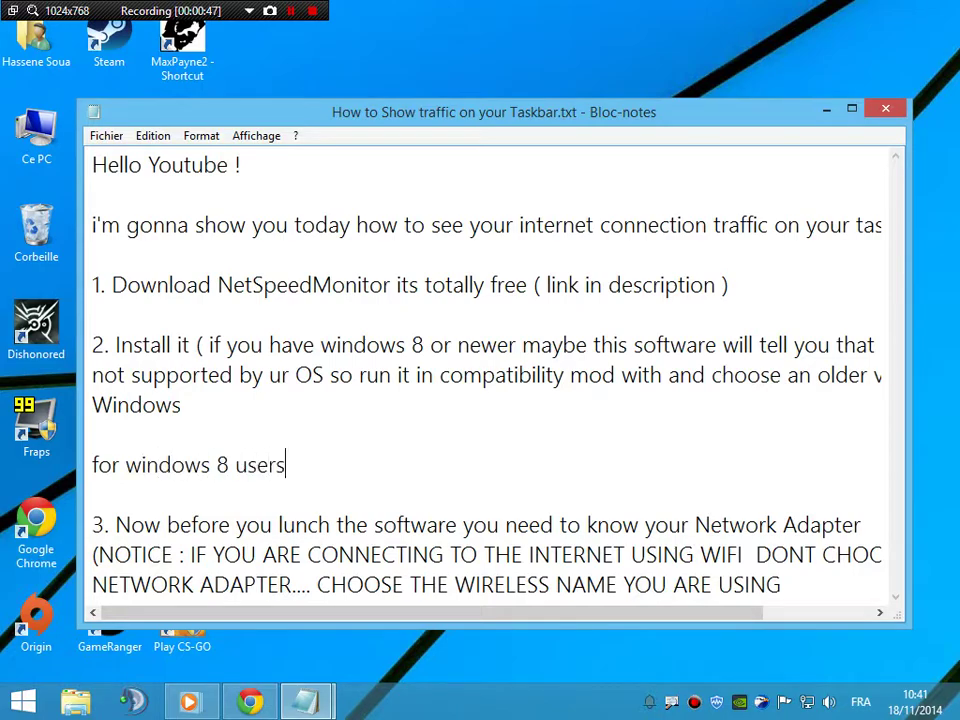
{"action": "key", "text": "Return"}
{"action": "type", "text": "you need"}
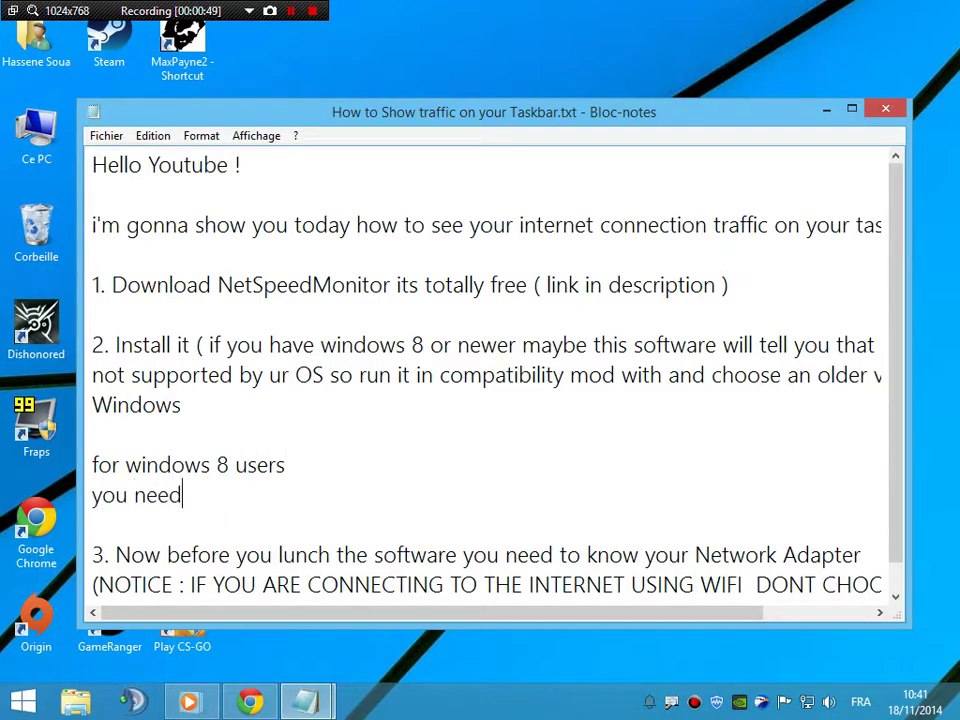
{"action": "type", "text": " to do like me :D"}
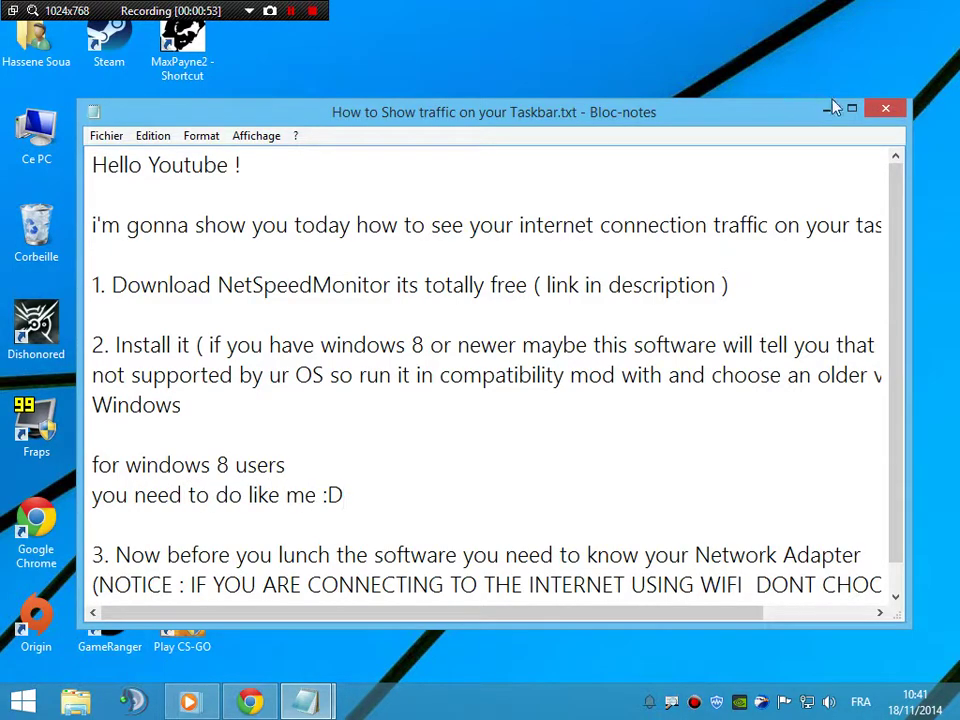
Step: Set the netspeedmonitor_2_5_4_0_x64_setup.msi file on the desktop to run in compatibility mode for "Version précédente de Windows" and apply it
{"action": "left_click", "coordinate": [831, 108]}
{"action": "right_click", "coordinate": [412, 259]}
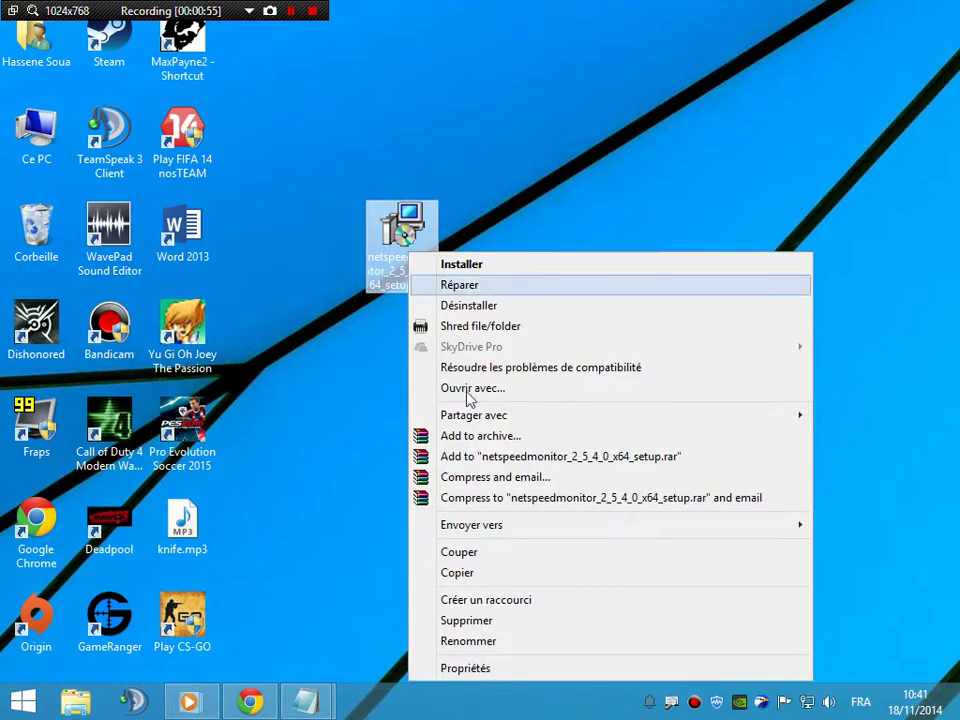
{"action": "left_click", "coordinate": [489, 669]}
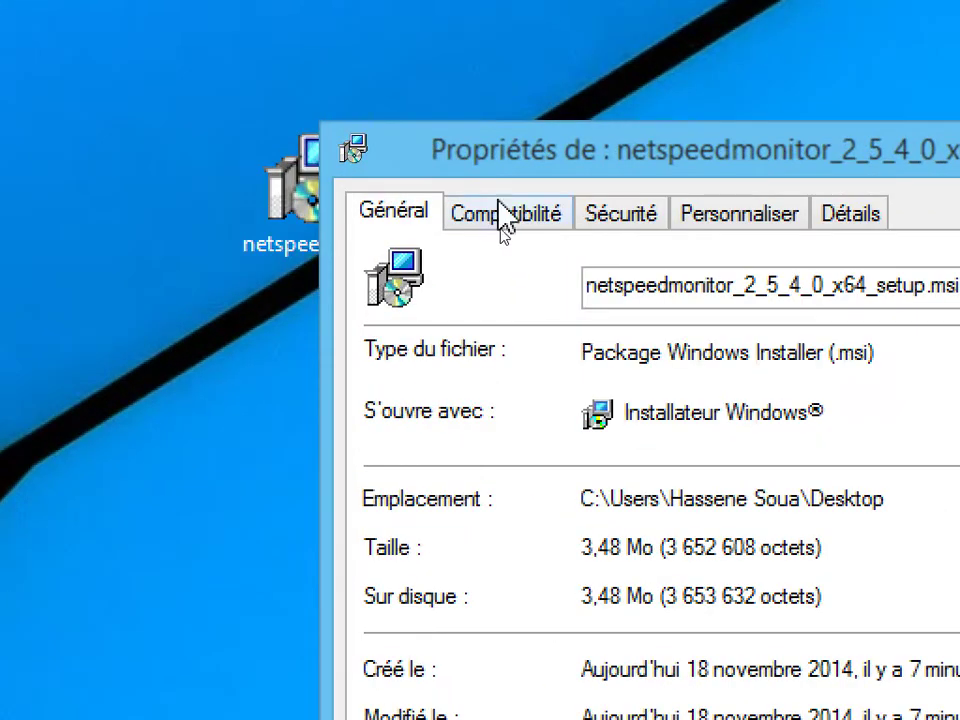
{"action": "left_click", "coordinate": [501, 241]}
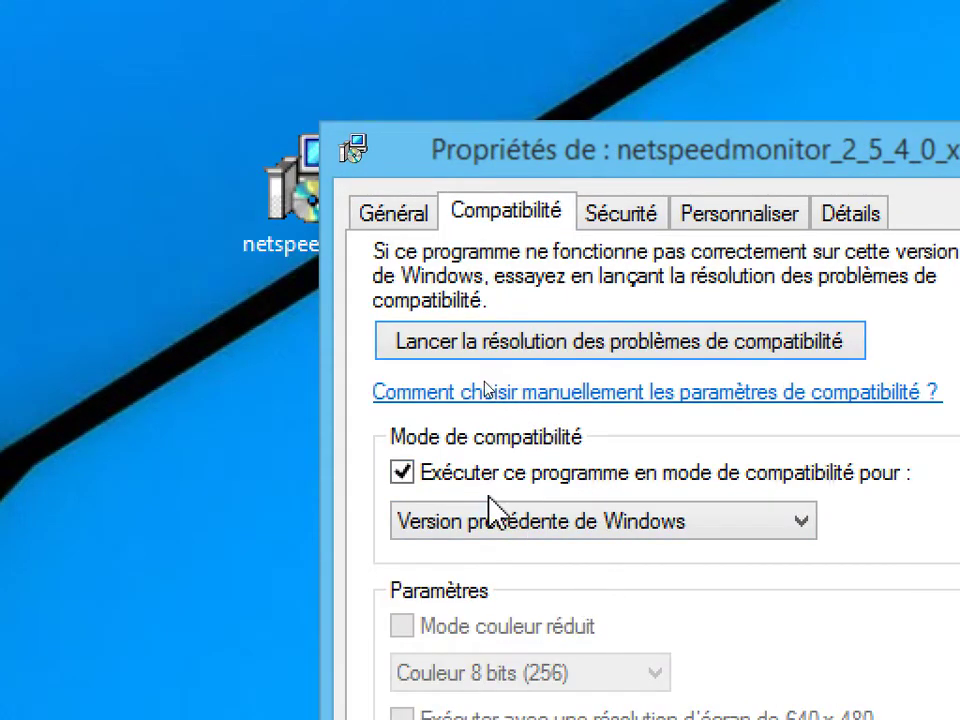
{"action": "left_click", "coordinate": [402, 472]}
{"action": "left_click", "coordinate": [405, 478]}
{"action": "left_click", "coordinate": [467, 521]}
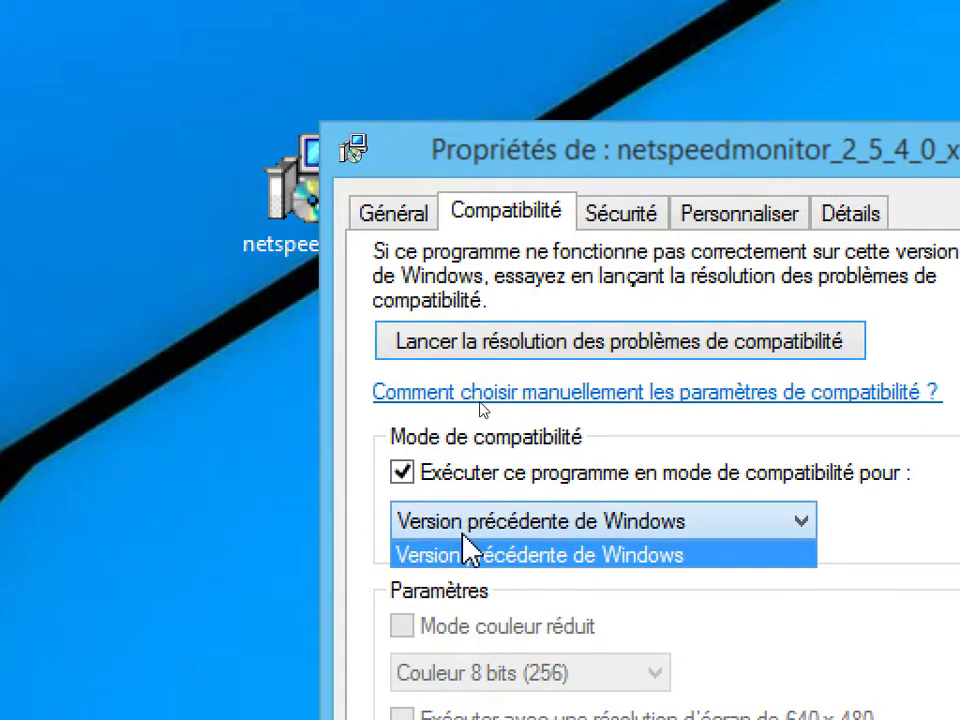
{"action": "left_click", "coordinate": [467, 583]}
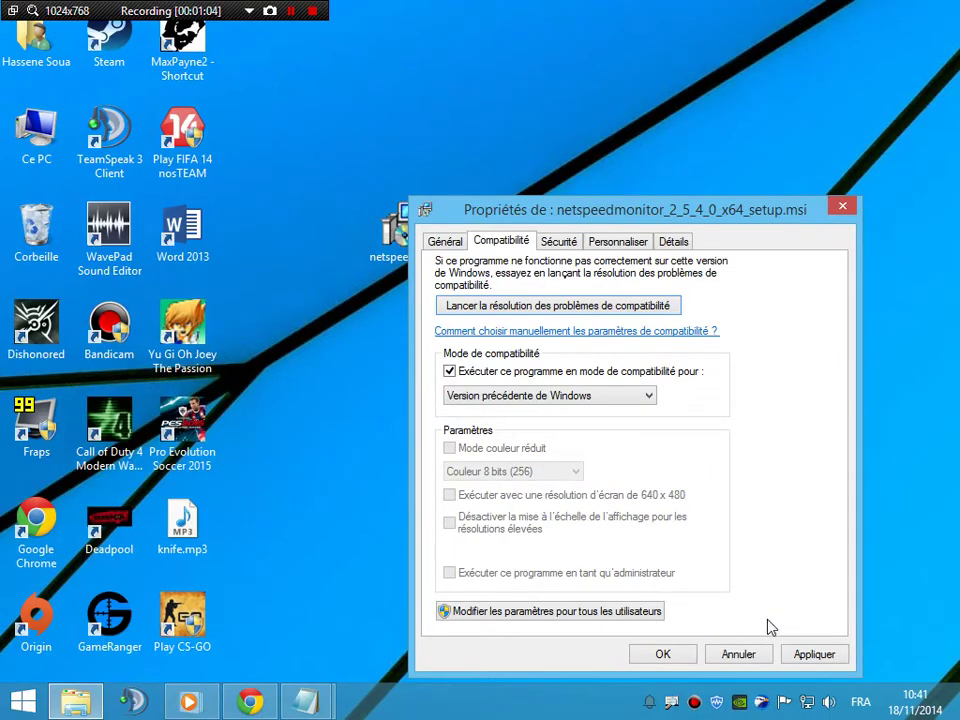
{"action": "left_click", "coordinate": [805, 656]}
{"action": "left_click", "coordinate": [660, 655]}
Step: Launch the NetSpeedMonitor installer and go through its setup options, keeping the location C:\Program Files\NetSpeedMonitor\
{"action": "double_click", "coordinate": [400, 226]}
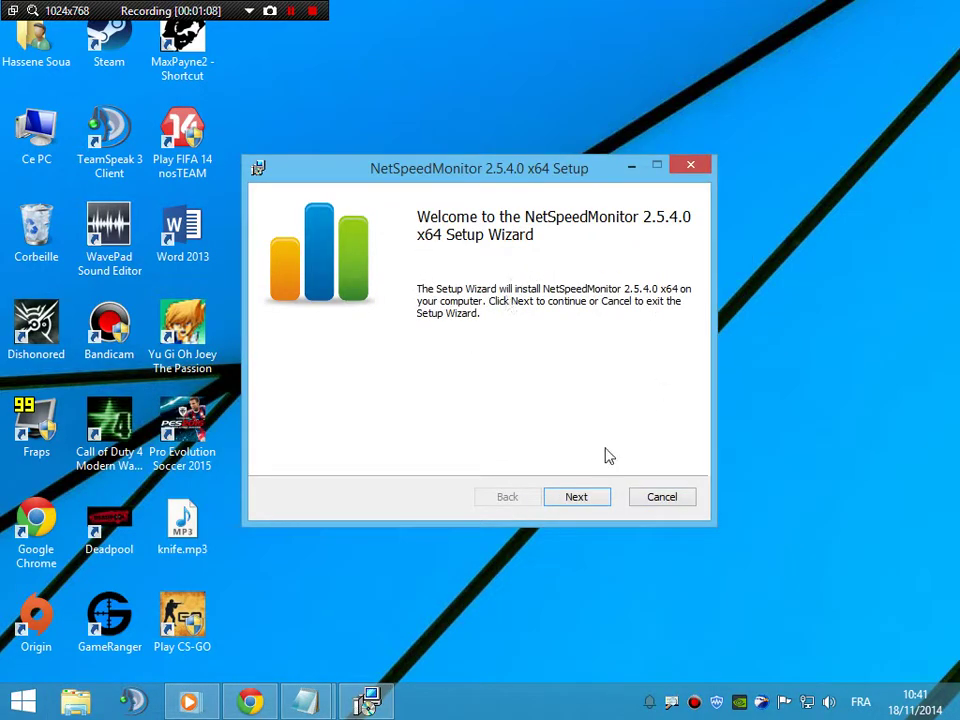
{"action": "left_click", "coordinate": [595, 504]}
{"action": "left_click", "coordinate": [593, 506]}
{"action": "left_click", "coordinate": [332, 453]}
{"action": "left_click", "coordinate": [576, 500]}
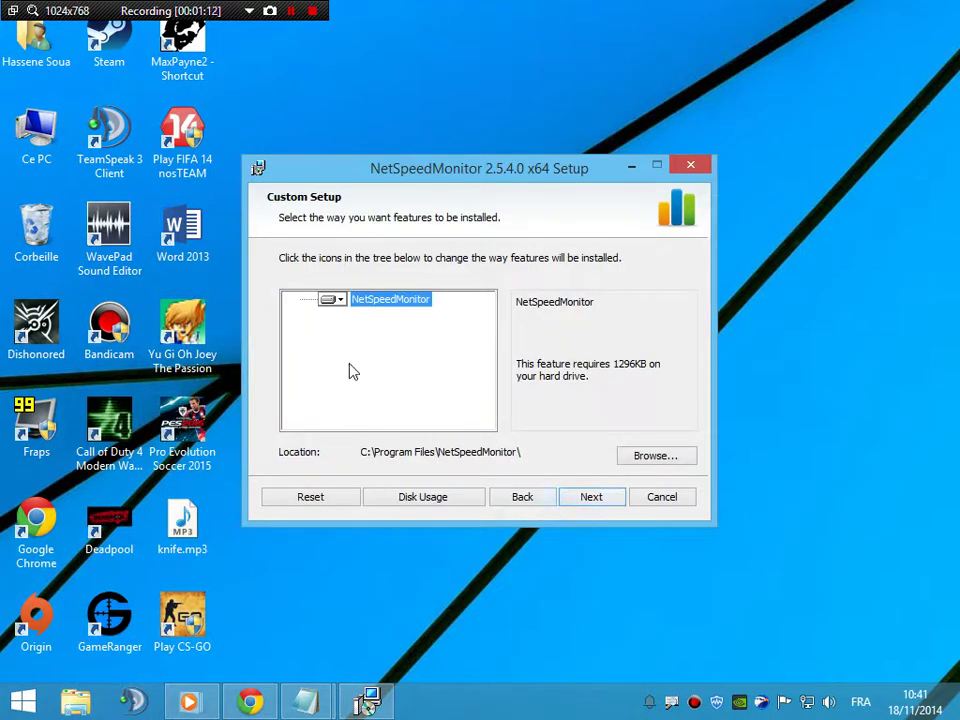
{"action": "left_click", "coordinate": [333, 300]}
{"action": "left_click", "coordinate": [400, 315]}
{"action": "left_click", "coordinate": [599, 505]}
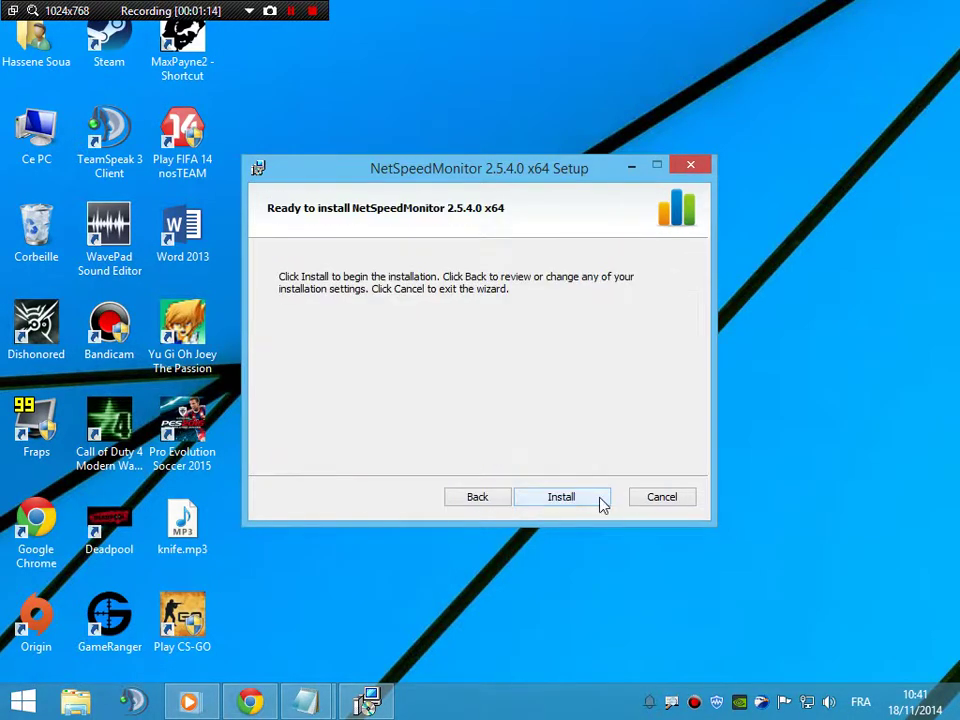
Step: Install NetSpeedMonitor, finish the setup wizard and agree to place its toolbar on the taskbar
{"action": "left_click", "coordinate": [589, 505]}
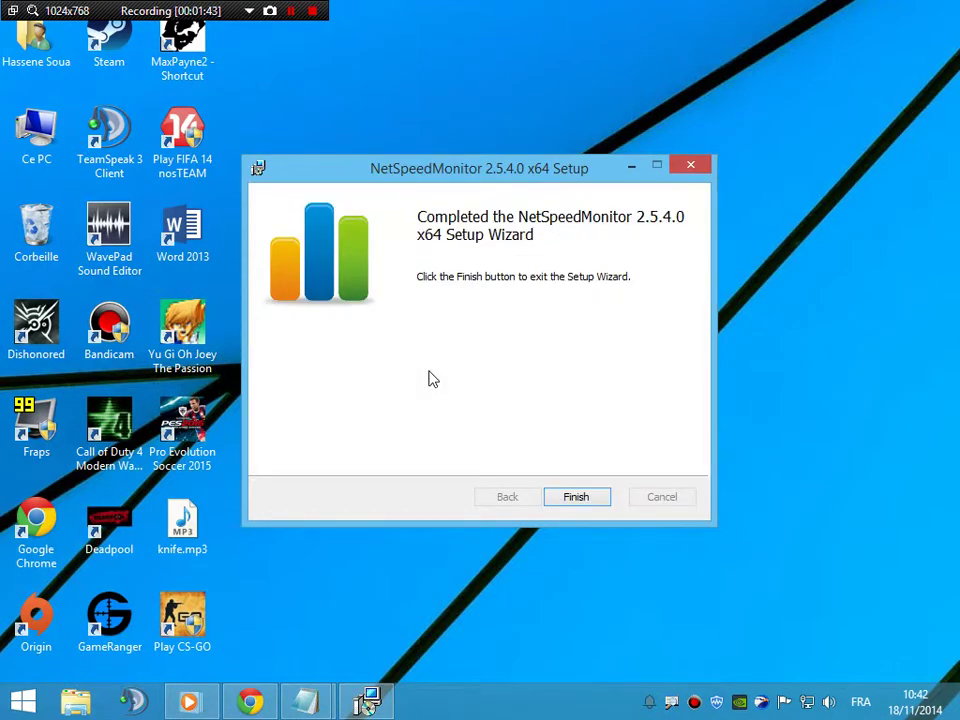
{"action": "left_click", "coordinate": [584, 502]}
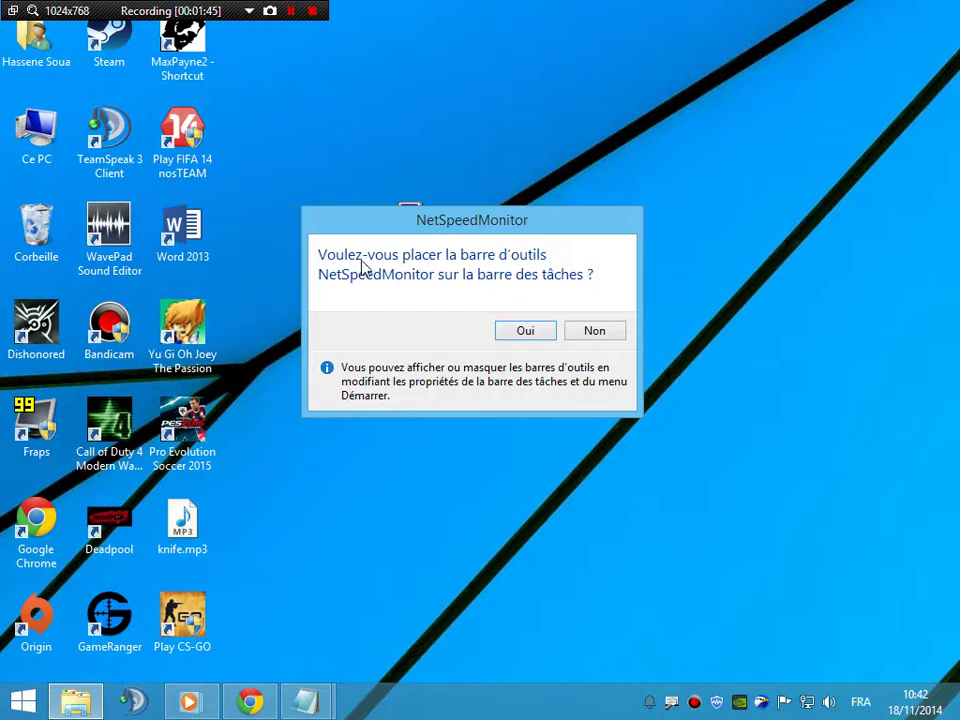
{"action": "left_click", "coordinate": [525, 332]}
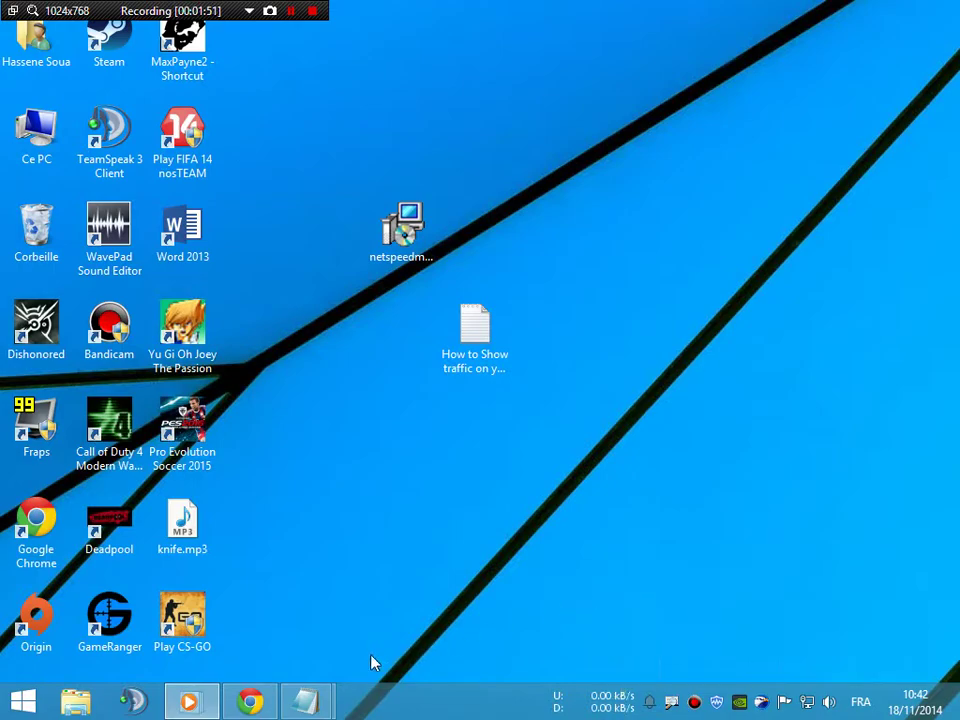
Step: Review the note's third instruction about knowing the network adapter before launching the software
{"action": "mouse_move", "coordinate": [322, 705]}
{"action": "left_click", "coordinate": [420, 600]}
{"action": "scroll", "coordinate": [490, 380], "scroll_direction": "down", "scroll_amount": 1}
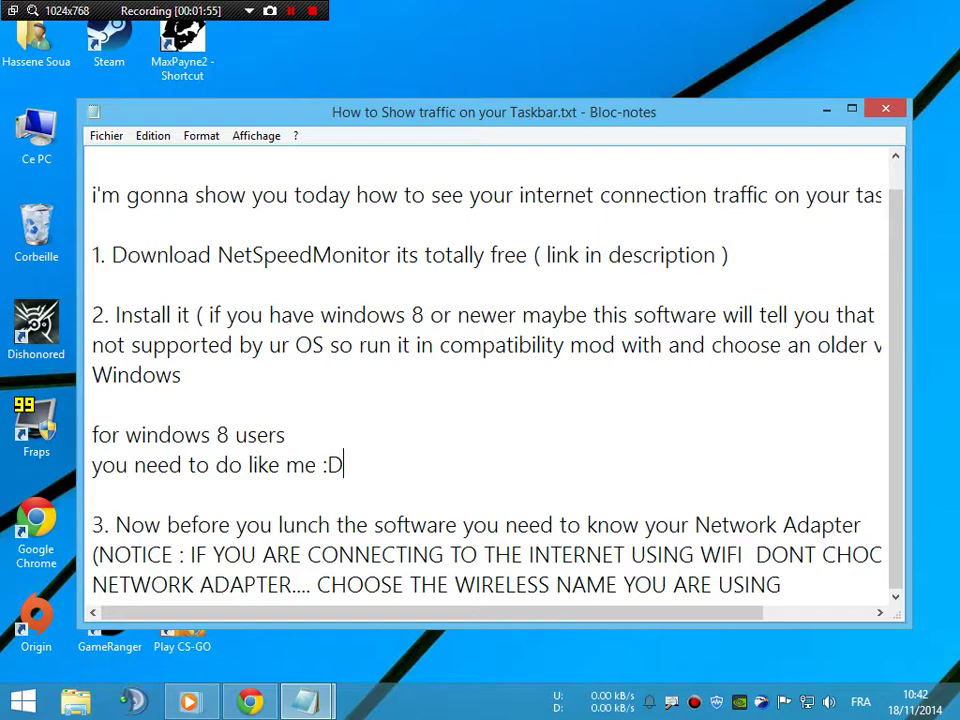
{"action": "left_click_drag", "start_coordinate": [178, 524], "coordinate": [860, 524]}
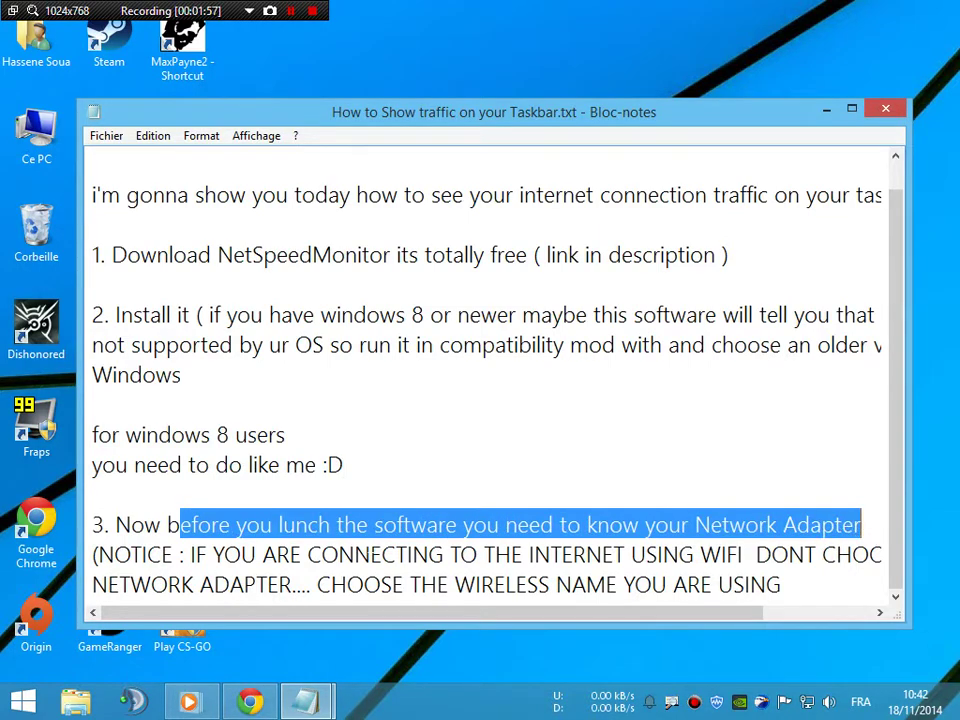
{"action": "left_click", "coordinate": [184, 554]}
{"action": "left_click", "coordinate": [826, 109]}
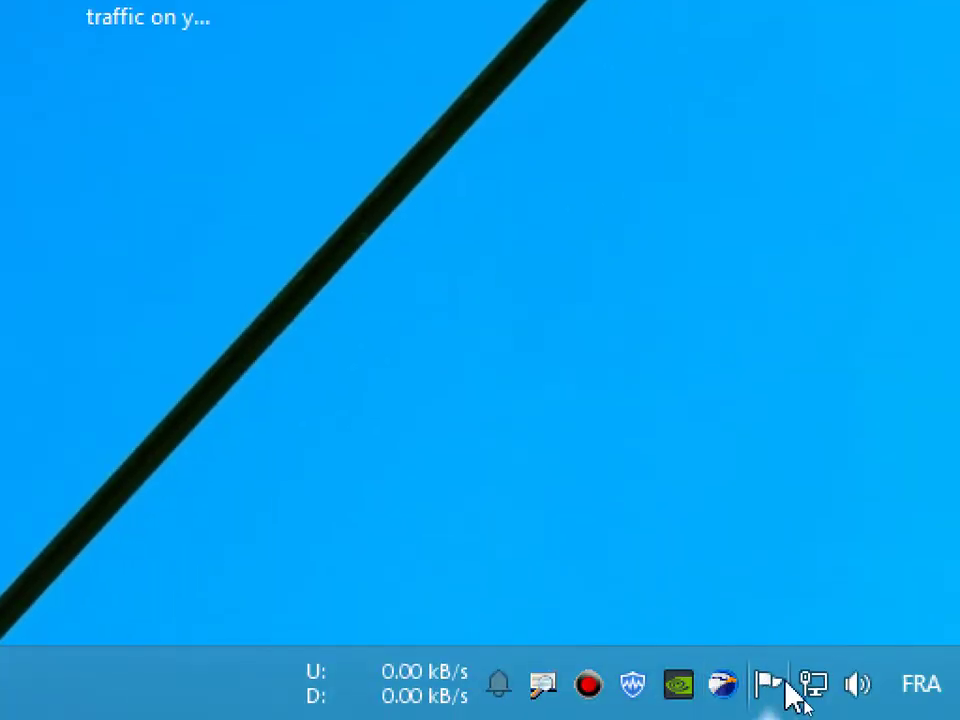
Step: Open the Network and Sharing Center (Centre Réseau et partage) from the network connection's options
{"action": "right_click", "coordinate": [810, 703]}
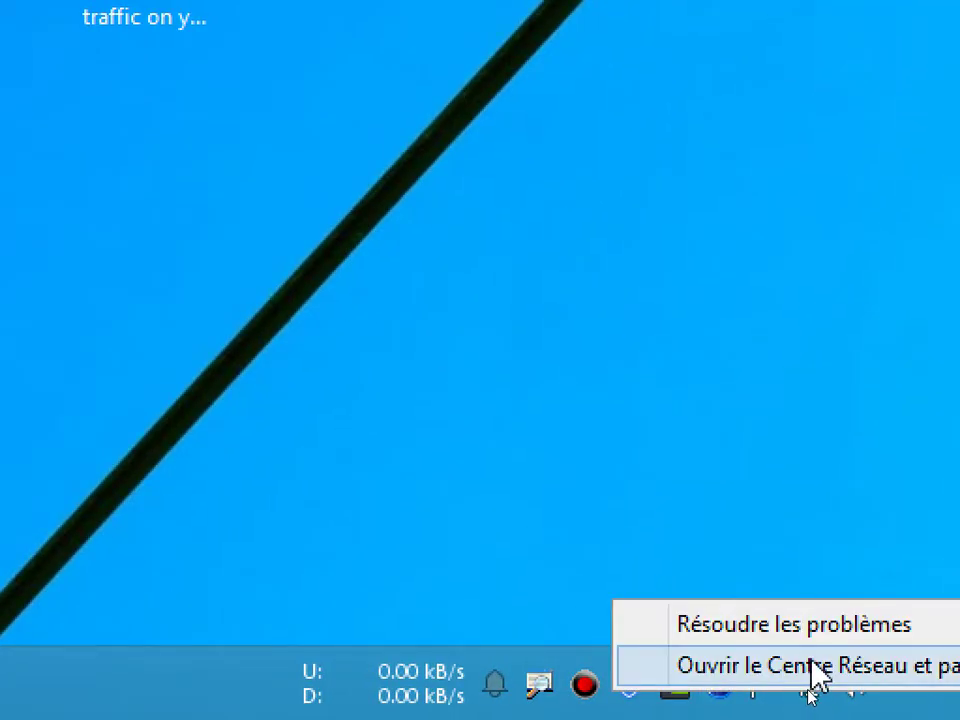
{"action": "left_click", "coordinate": [810, 672]}
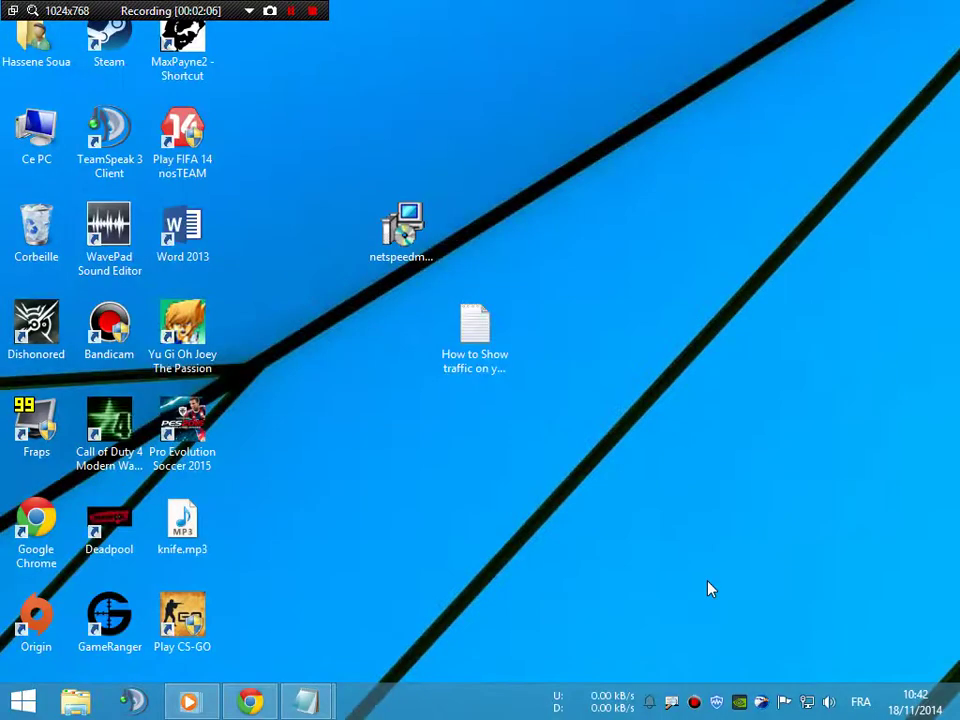
{"action": "right_click", "coordinate": [808, 705]}
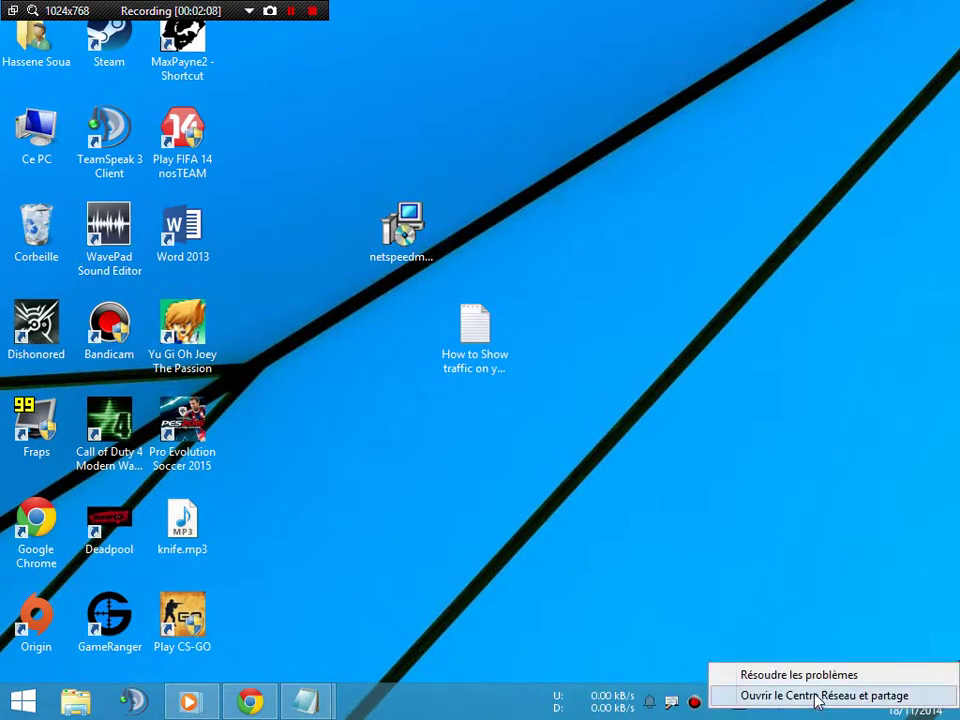
{"action": "left_click", "coordinate": [815, 636]}
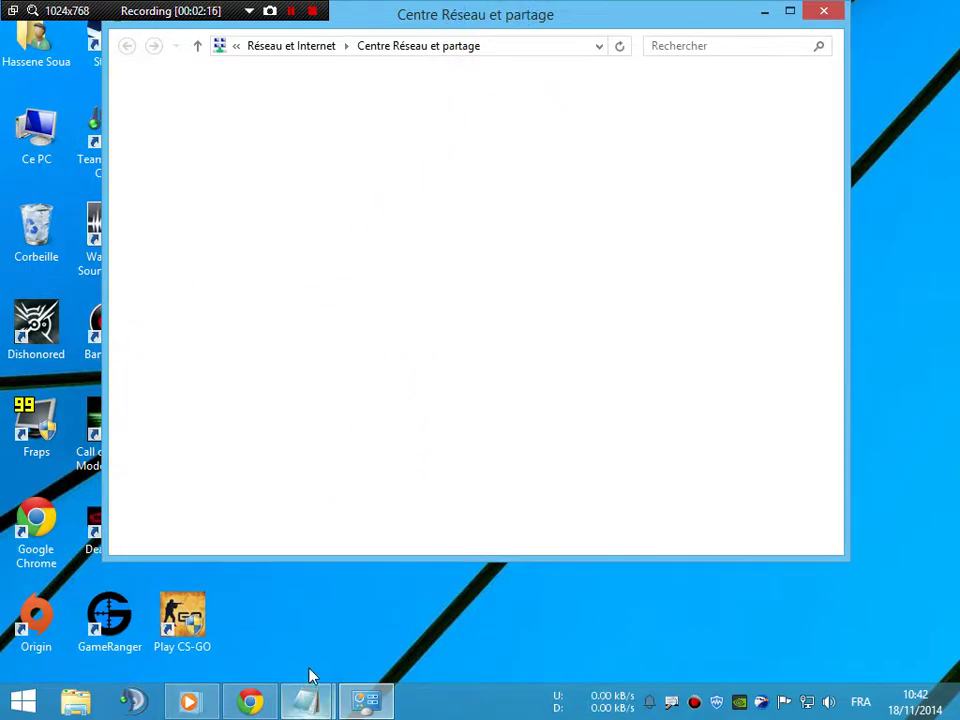
Step: Close the second copy of the note without saving its changes and bring the original note window forward
{"action": "mouse_move", "coordinate": [315, 699]}
{"action": "left_click", "coordinate": [496, 531]}
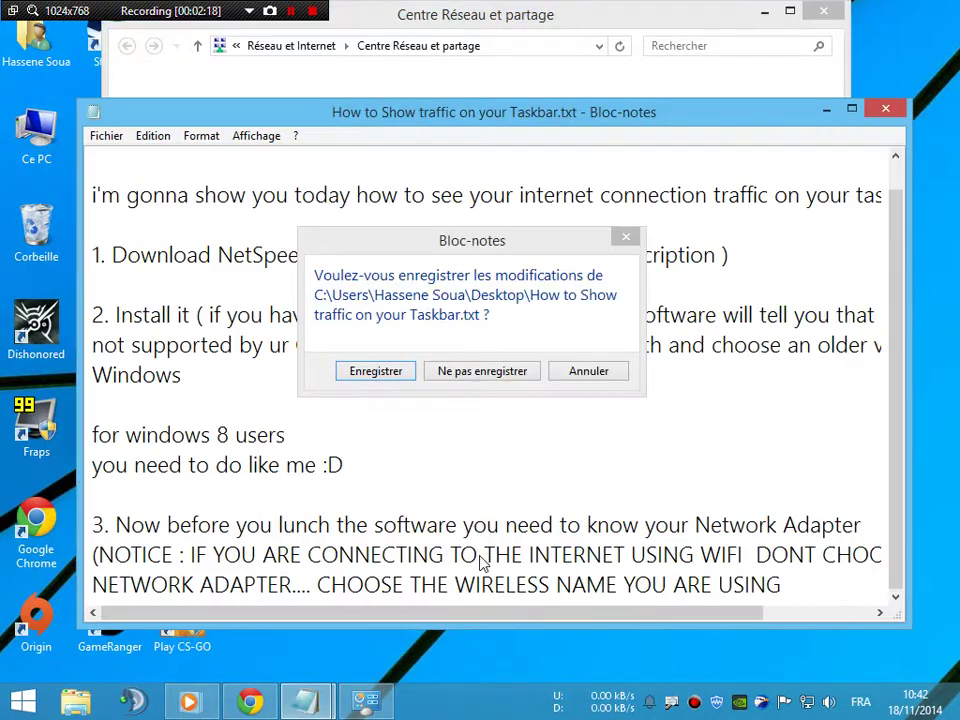
{"action": "left_click", "coordinate": [466, 376]}
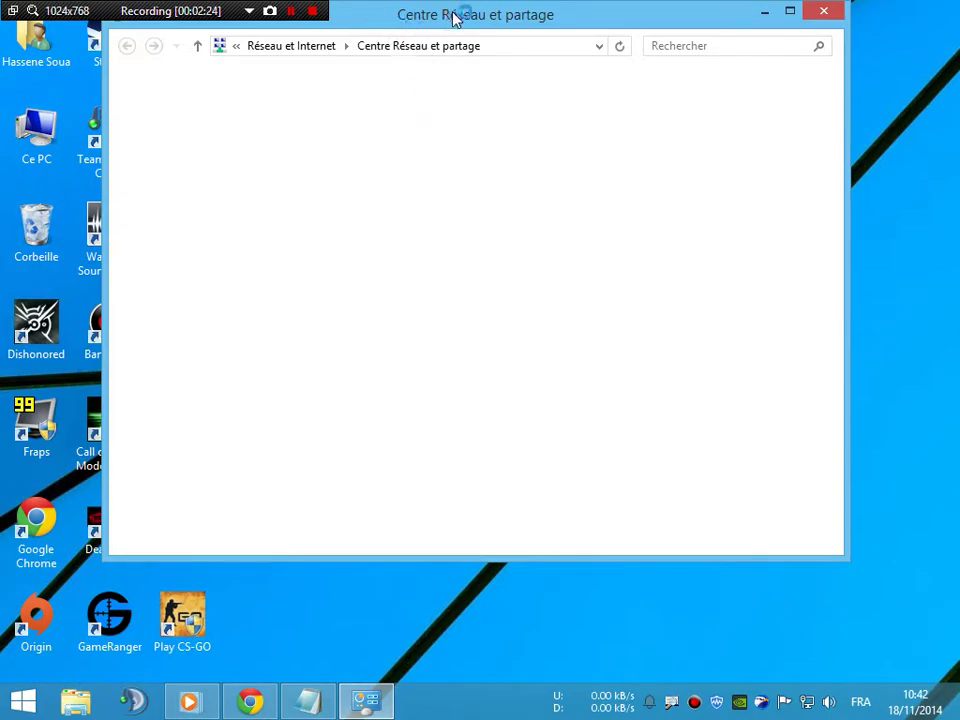
{"action": "left_click", "coordinate": [313, 712]}
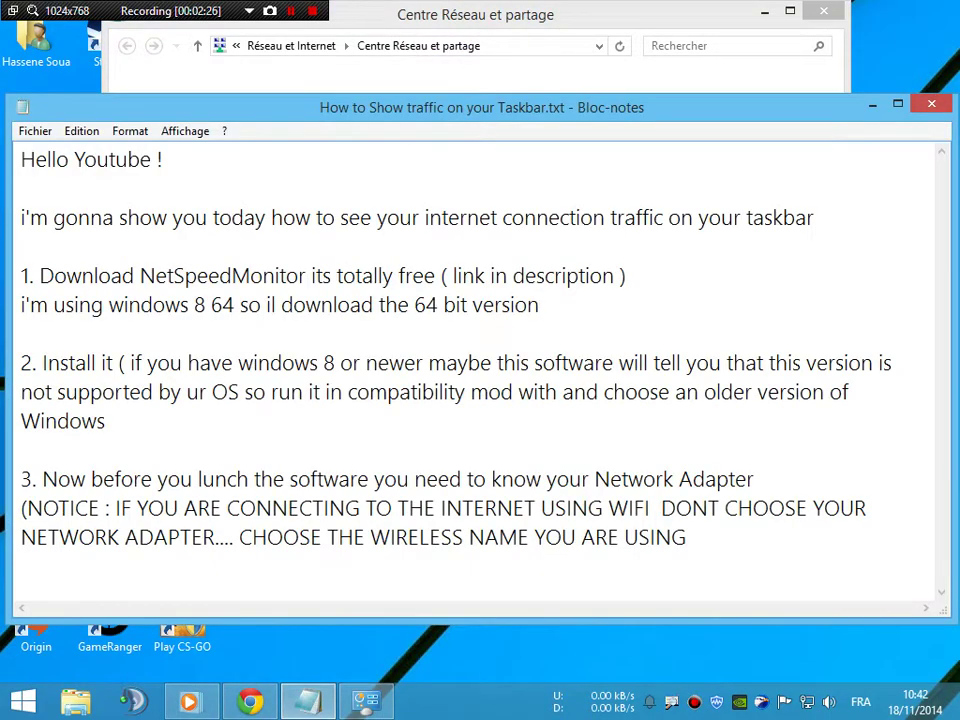
Step: Add the line "idk why my pc is slow xDD" between the note's second and third instructions
{"action": "key", "text": "Return"}
{"action": "key", "text": "Return"}
{"action": "type", "text": "idk why my"}
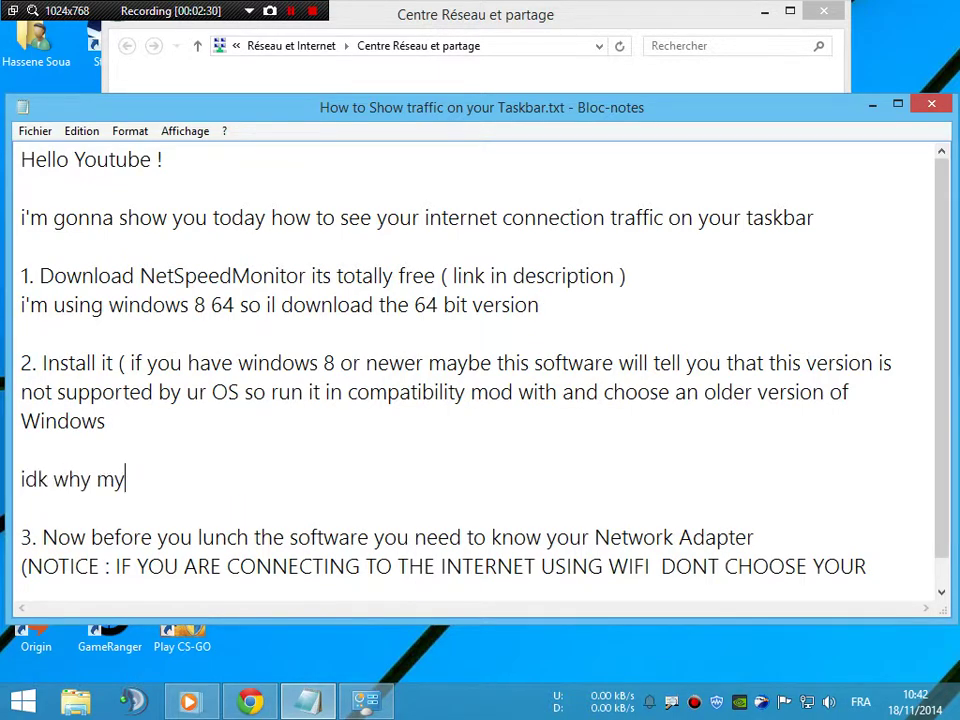
{"action": "type", "text": " pc is s"}
{"action": "key", "text": "alt+Tab"}
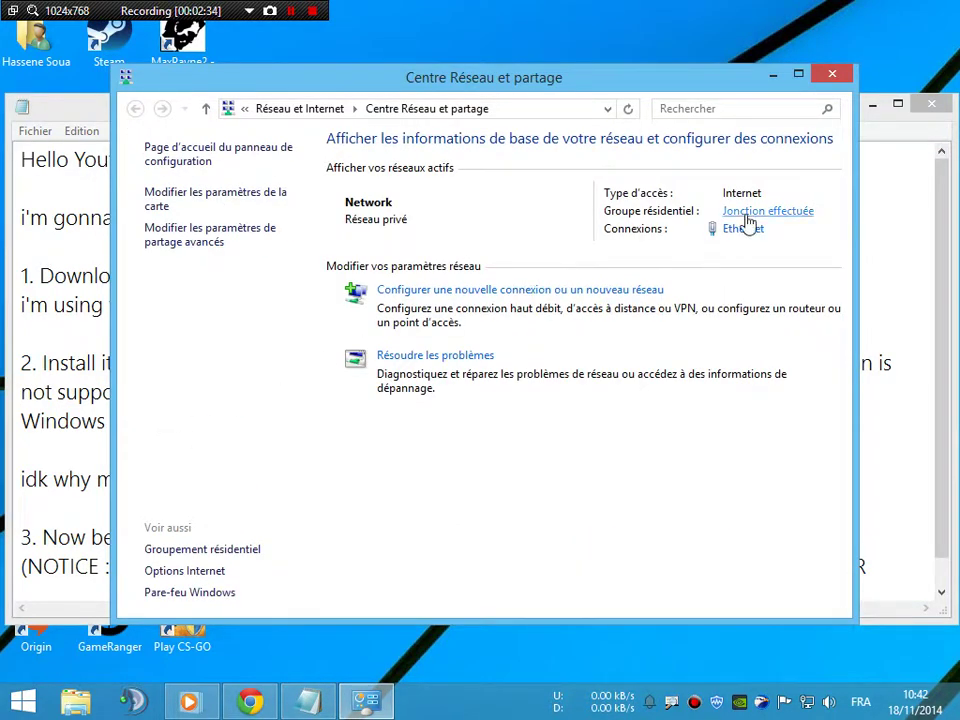
{"action": "left_click", "coordinate": [773, 75]}
{"action": "type", "text": "slow xDD"}
{"action": "left_click", "coordinate": [330, 704]}
Step: Check the network adapter's description in the Ethernet connection details, then close the details and status windows and minimise the network center
{"action": "left_click", "coordinate": [365, 701]}
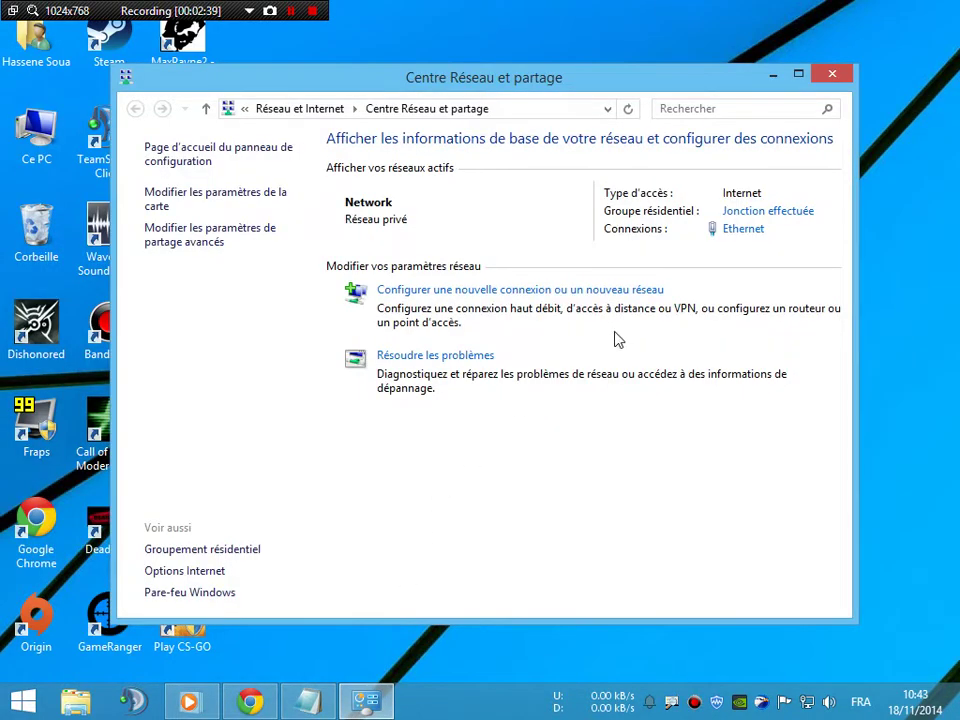
{"action": "left_click", "coordinate": [742, 230]}
{"action": "left_click", "coordinate": [377, 341]}
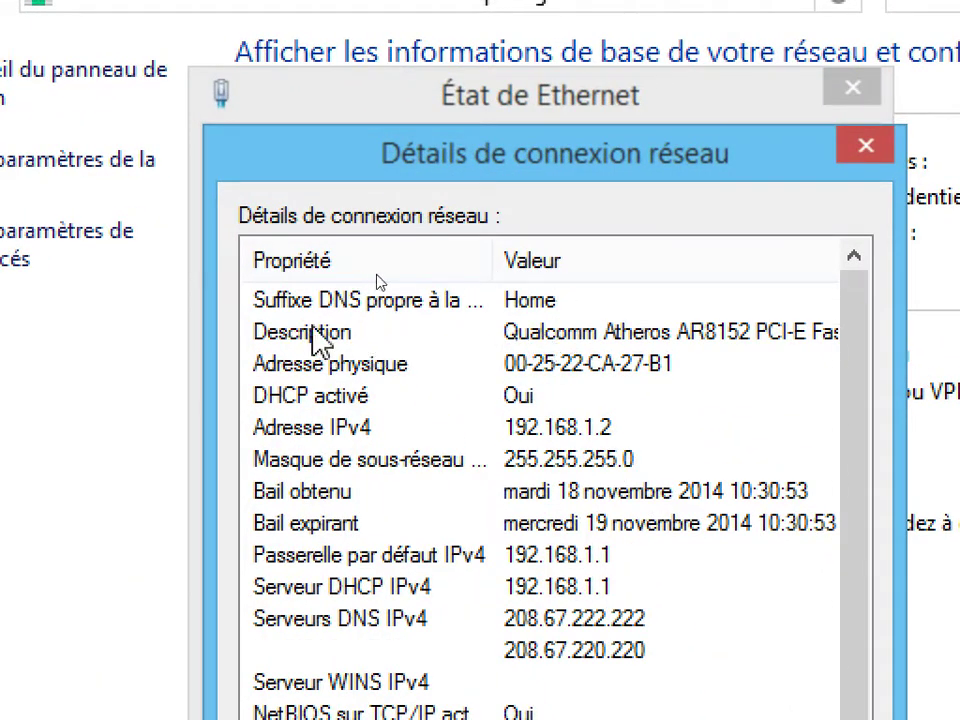
{"action": "left_click", "coordinate": [551, 332]}
{"action": "scroll", "coordinate": [793, 332], "scroll_direction": "down", "scroll_amount": 1}
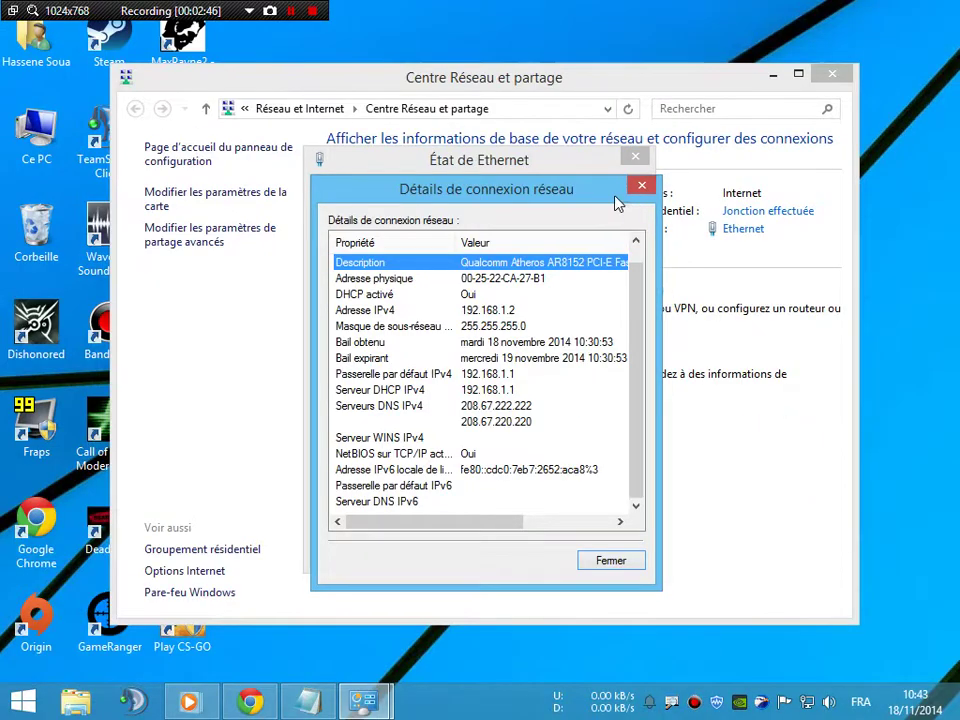
{"action": "left_click", "coordinate": [866, 146]}
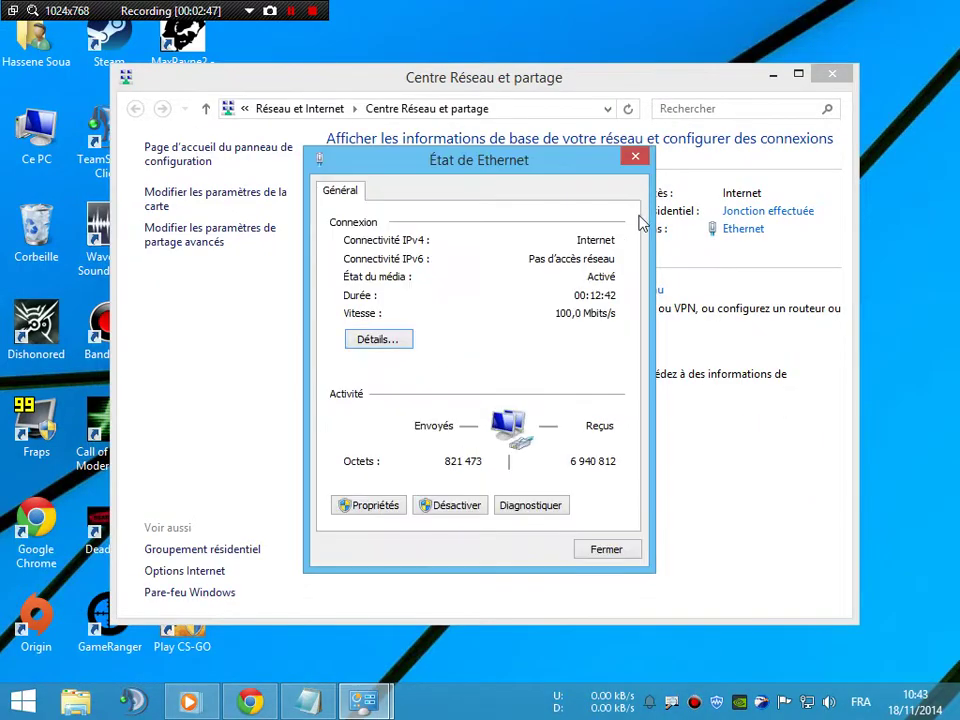
{"action": "left_click", "coordinate": [606, 548]}
{"action": "left_click", "coordinate": [772, 76]}
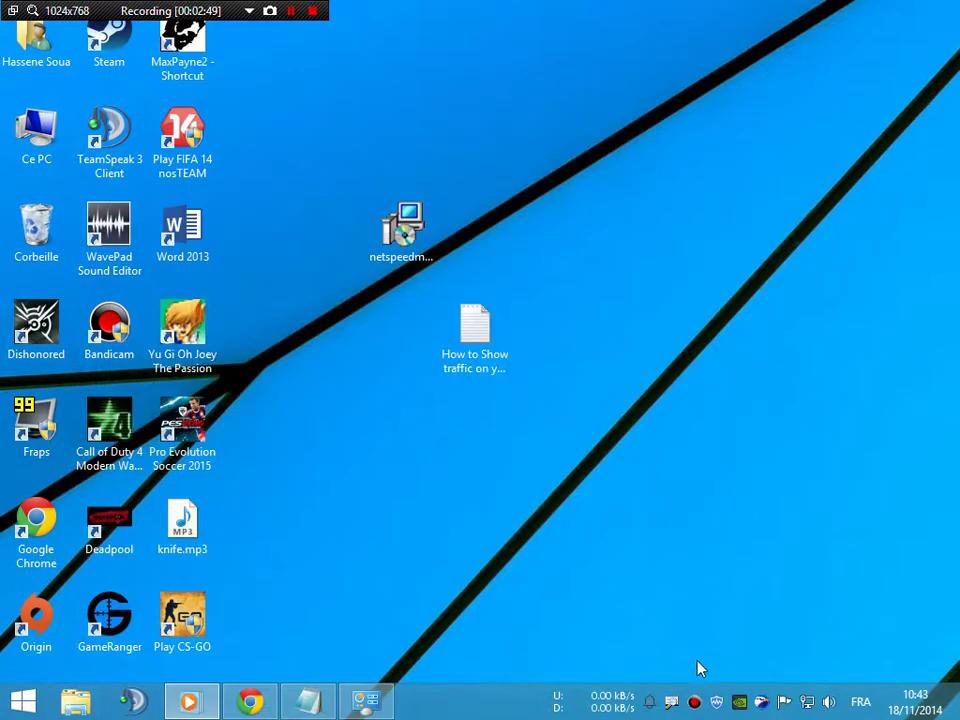
Step: Select the Qualcomm Atheros AR8152 PCI-E adapter as the network interface in NetSpeedMonitor's configuration and save it
{"action": "right_click", "coordinate": [608, 712]}
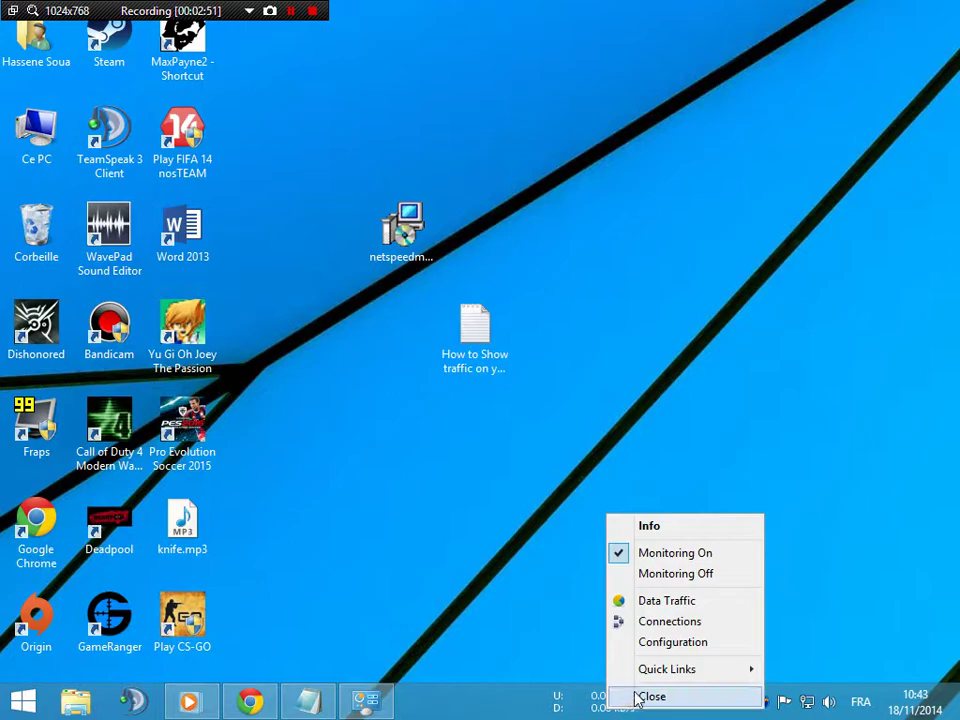
{"action": "left_click", "coordinate": [705, 642]}
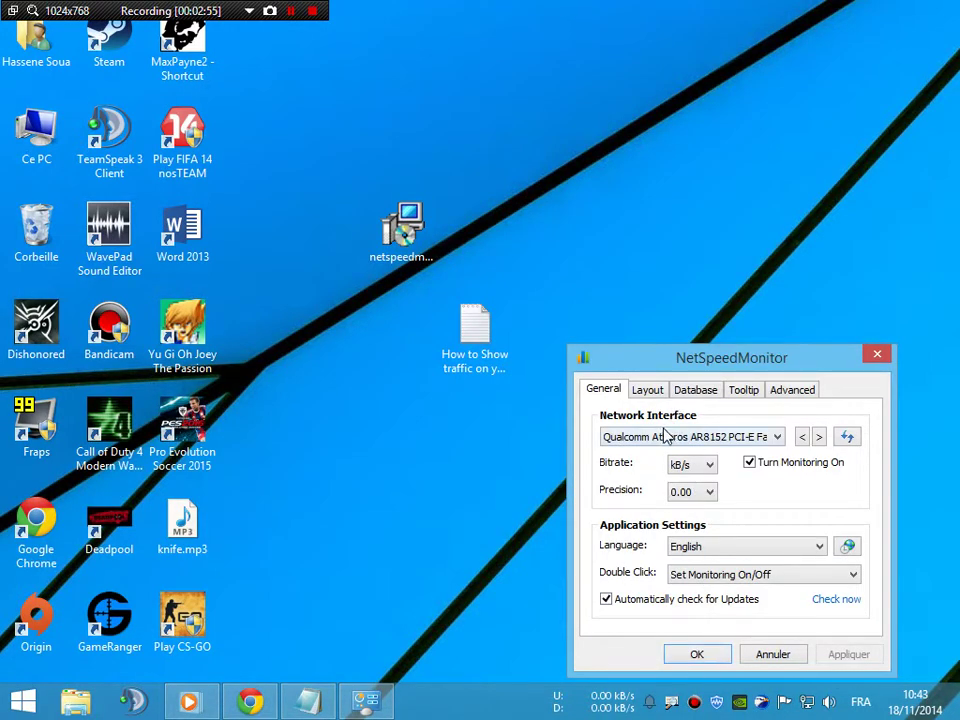
{"action": "left_click", "coordinate": [658, 444]}
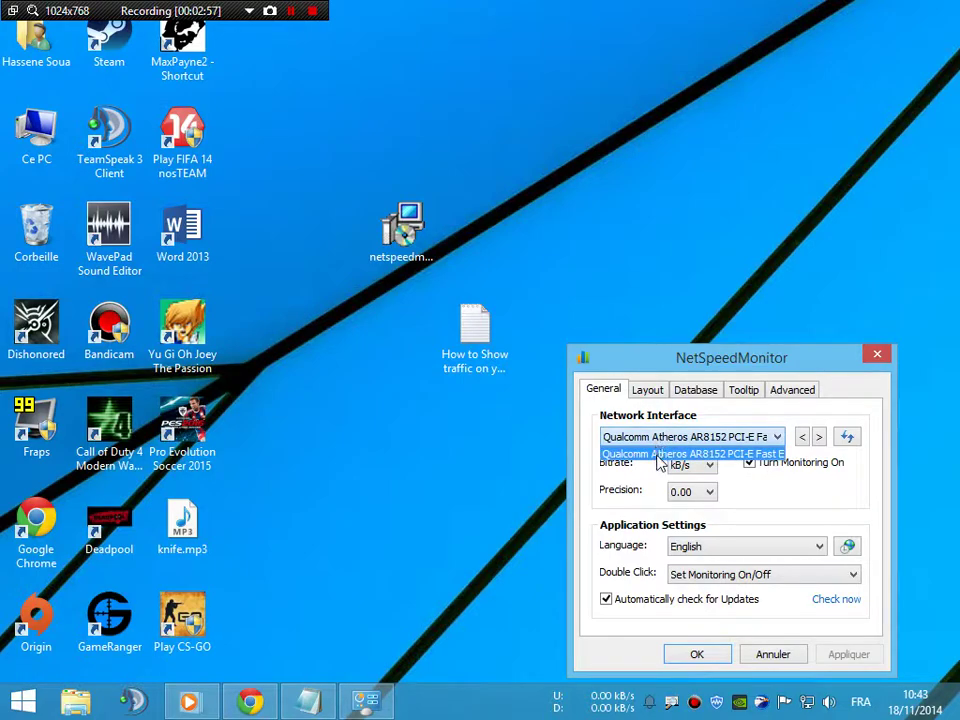
{"action": "left_click", "coordinate": [658, 453]}
{"action": "left_click", "coordinate": [850, 656]}
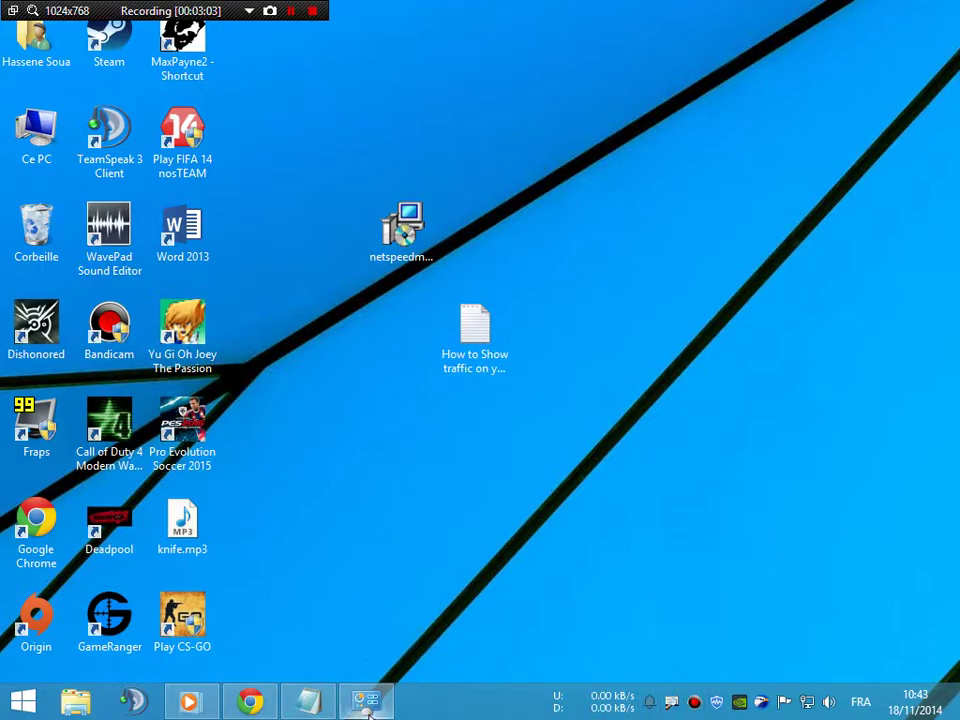
Step: Add the line "you can switch between types like mb or kb or mbps" at the end of the note, a few blank lines down
{"action": "left_click", "coordinate": [309, 701]}
{"action": "scroll", "coordinate": [480, 370], "scroll_direction": "down", "scroll_amount": 1}
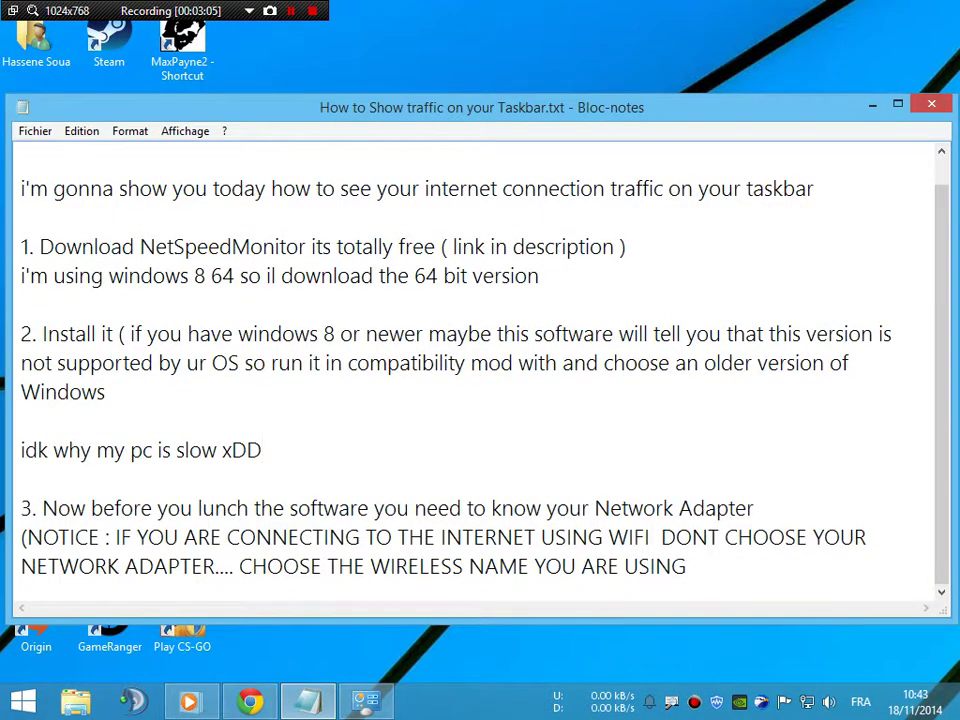
{"action": "key", "text": "Return"}
{"action": "key", "text": "Return"}
{"action": "key", "text": "Return"}
{"action": "key", "text": "Return"}
{"action": "type", "text": "yopu"}
{"action": "key", "text": "BackSpace"}
{"action": "key", "text": "BackSpace"}
{"action": "type", "text": "u can switch between types of"}
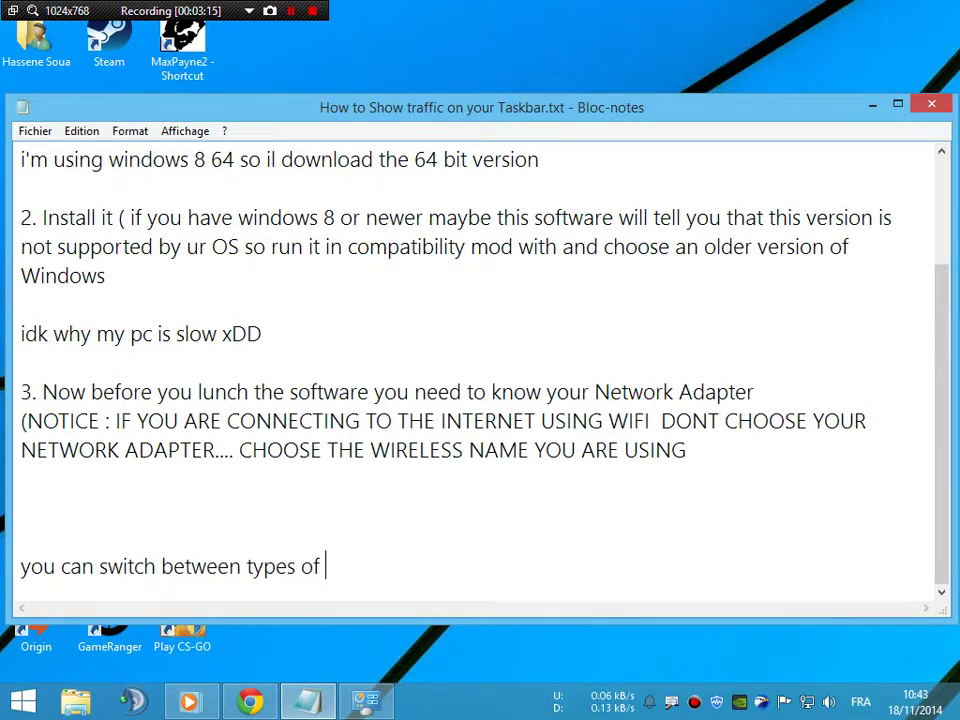
{"action": "key", "text": "BackSpace"}
{"action": "key", "text": "BackSpace"}
{"action": "key", "text": "BackSpace"}
{"action": "type", "text": "liek"}
{"action": "key", "text": "BackSpace"}
{"action": "key", "text": "BackSpace"}
{"action": "type", "text": "ke mb"}
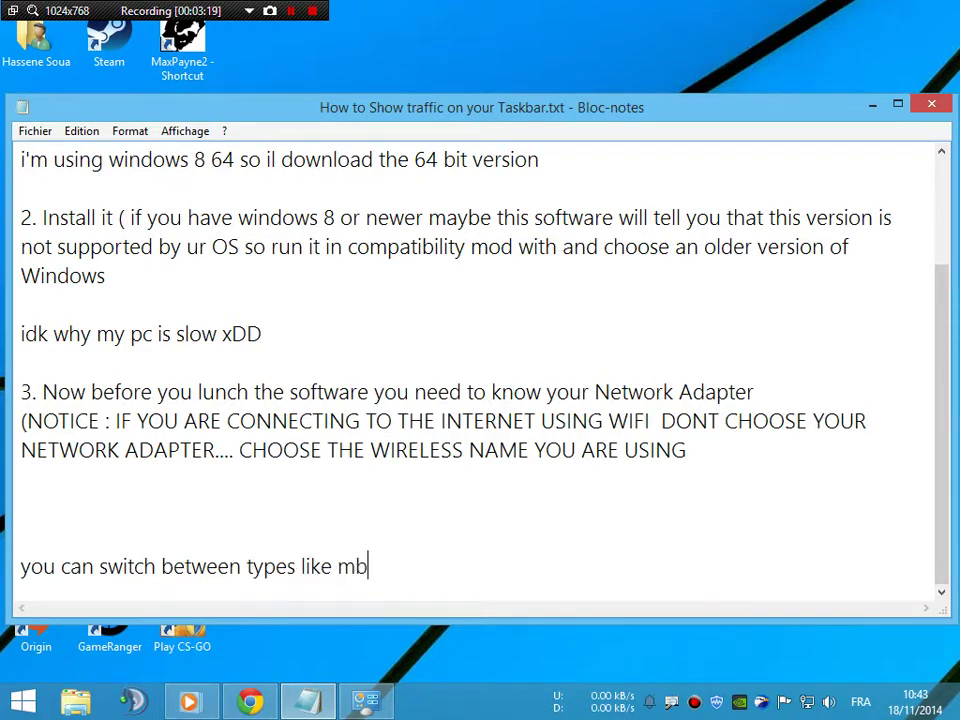
{"action": "type", "text": " or kb or mbps"}
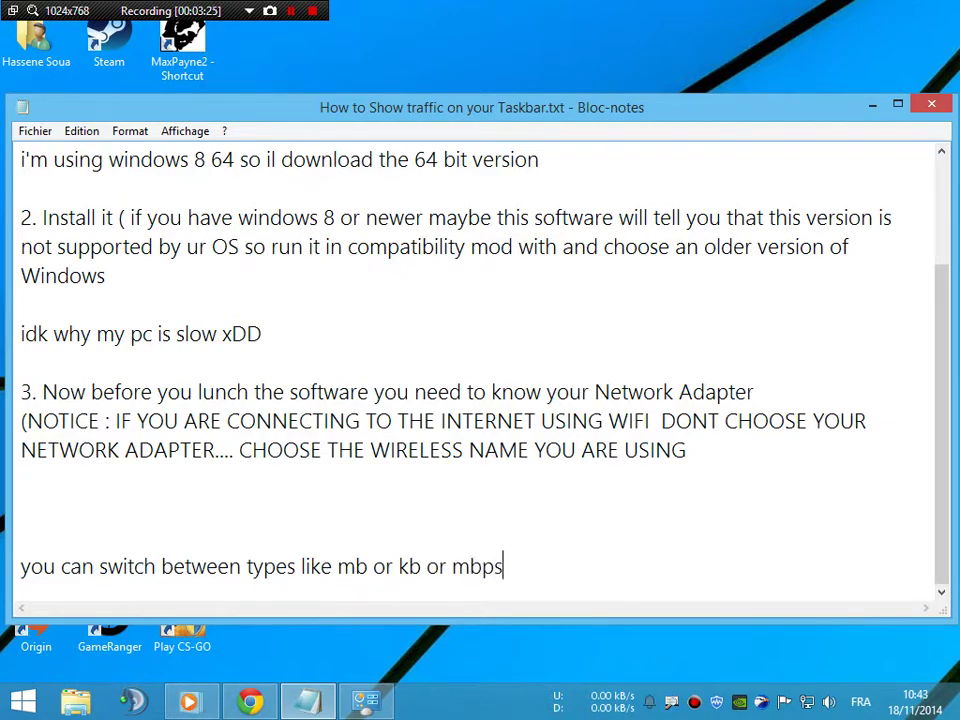
Step: Choose kB/s as the bitrate unit in NetSpeedMonitor's configuration and apply the settings
{"action": "left_click", "coordinate": [873, 101]}
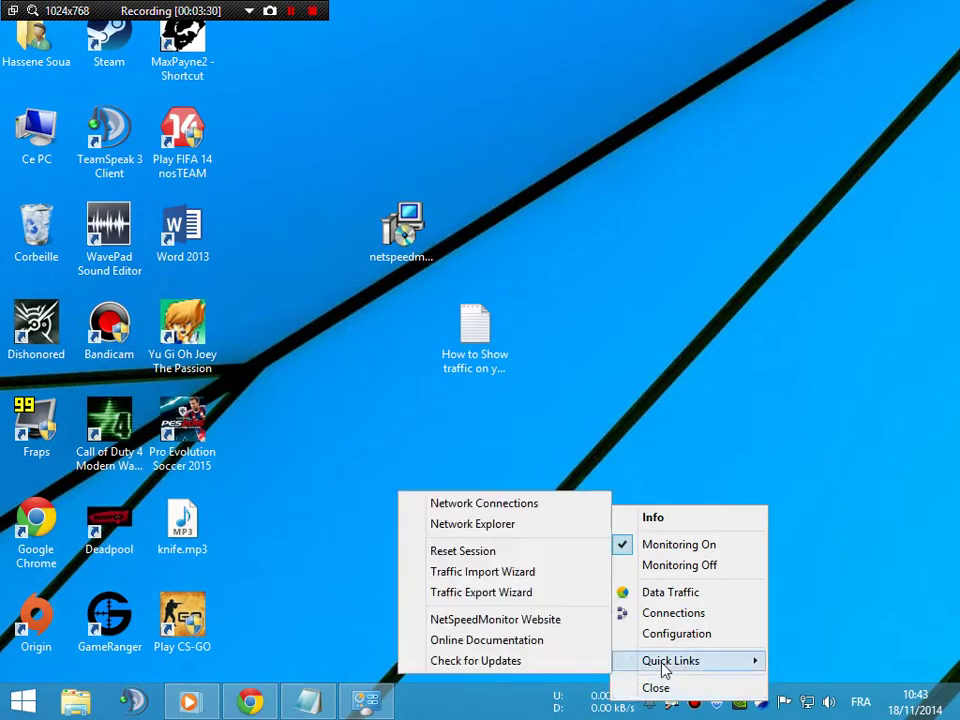
{"action": "left_click", "coordinate": [711, 636]}
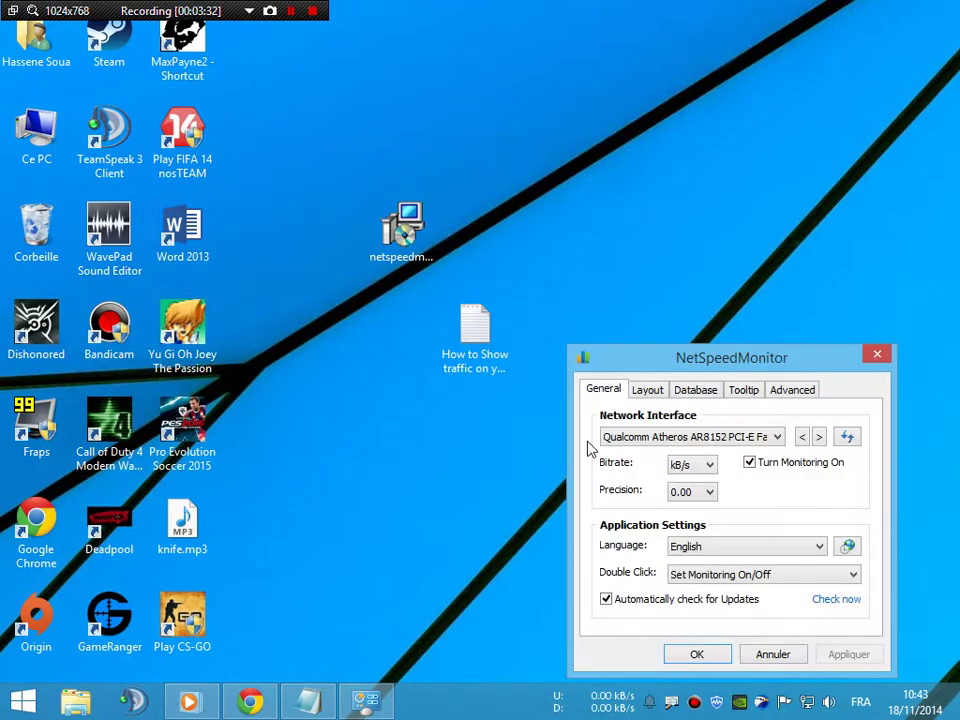
{"action": "left_click", "coordinate": [680, 465]}
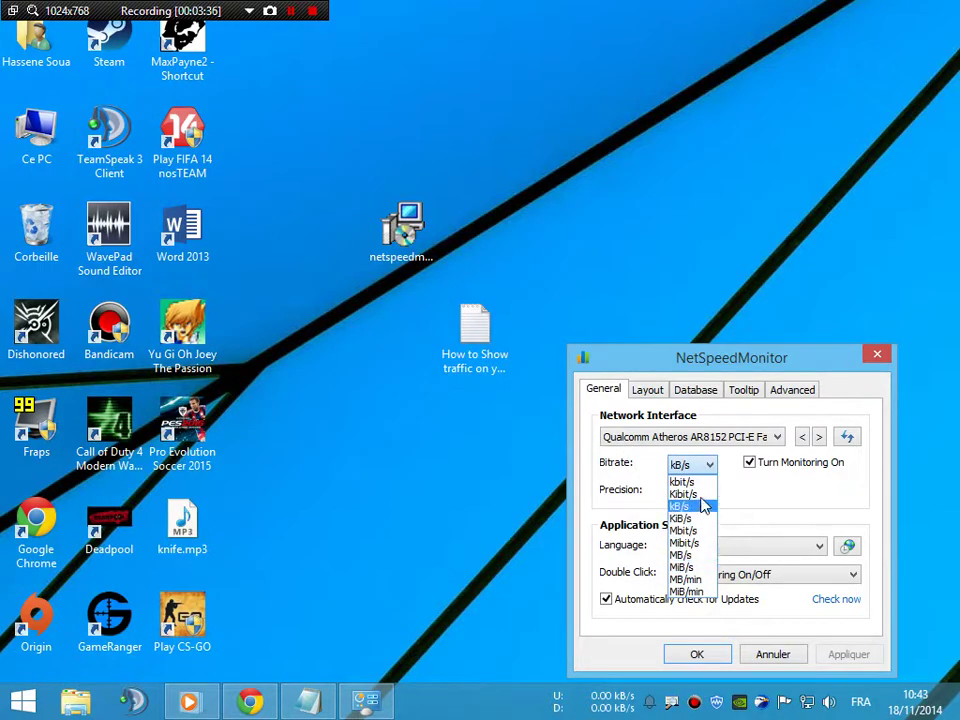
{"action": "left_click", "coordinate": [690, 506]}
{"action": "left_click", "coordinate": [825, 654]}
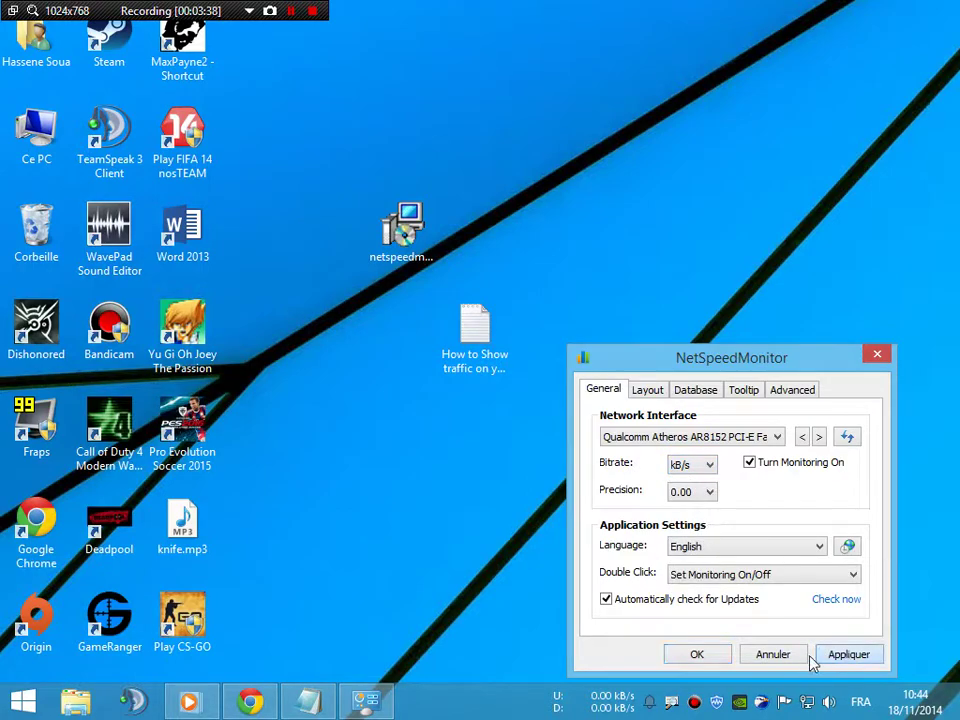
{"action": "left_click", "coordinate": [697, 654]}
Step: Write the closing line "thanks for watching :DD" at the end of the note, several blank lines below the last text
{"action": "left_click", "coordinate": [308, 700]}
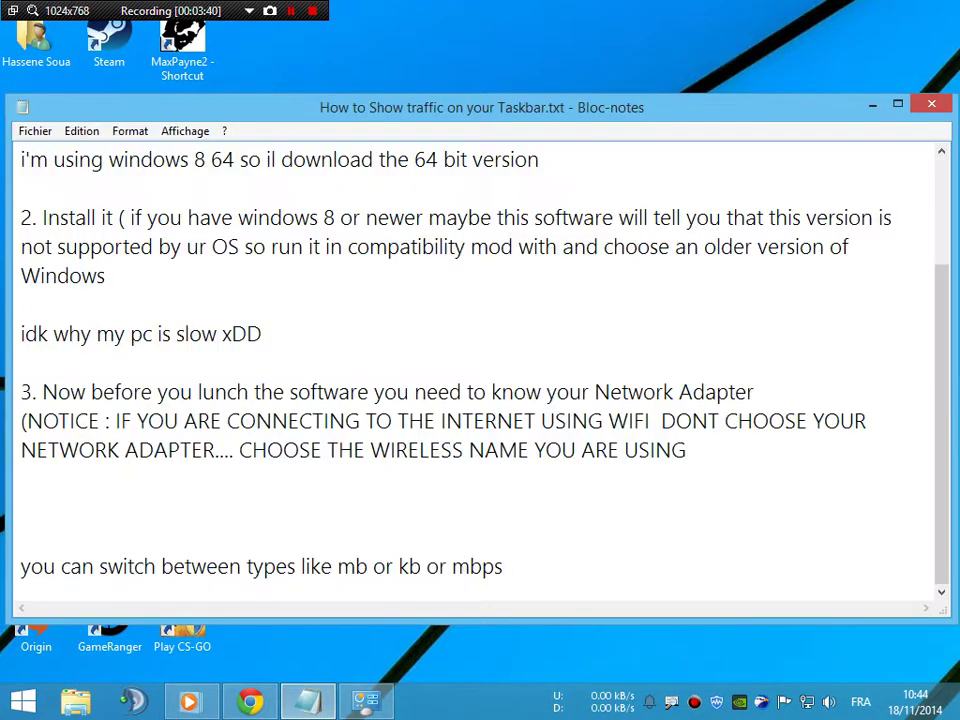
{"action": "key", "text": "Return"}
{"action": "key", "text": "Return"}
{"action": "key", "text": "Return"}
{"action": "key", "text": "Return"}
{"action": "key", "text": "Return"}
{"action": "type", "text": "thanks for watcg"}
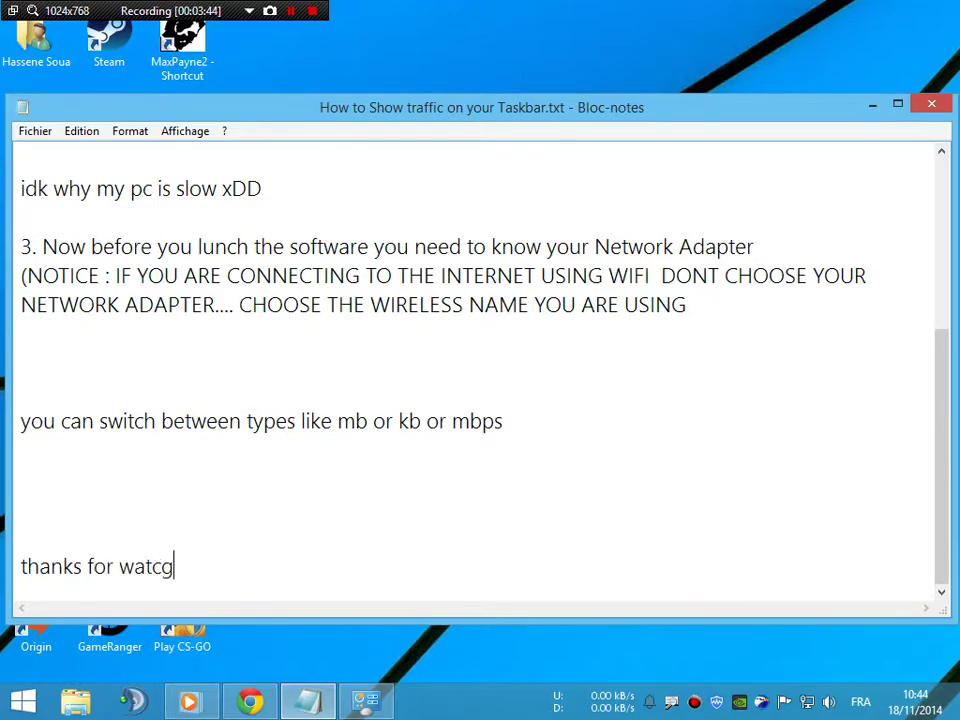
{"action": "key", "text": "BackSpace"}
{"action": "type", "text": "hing :DD"}
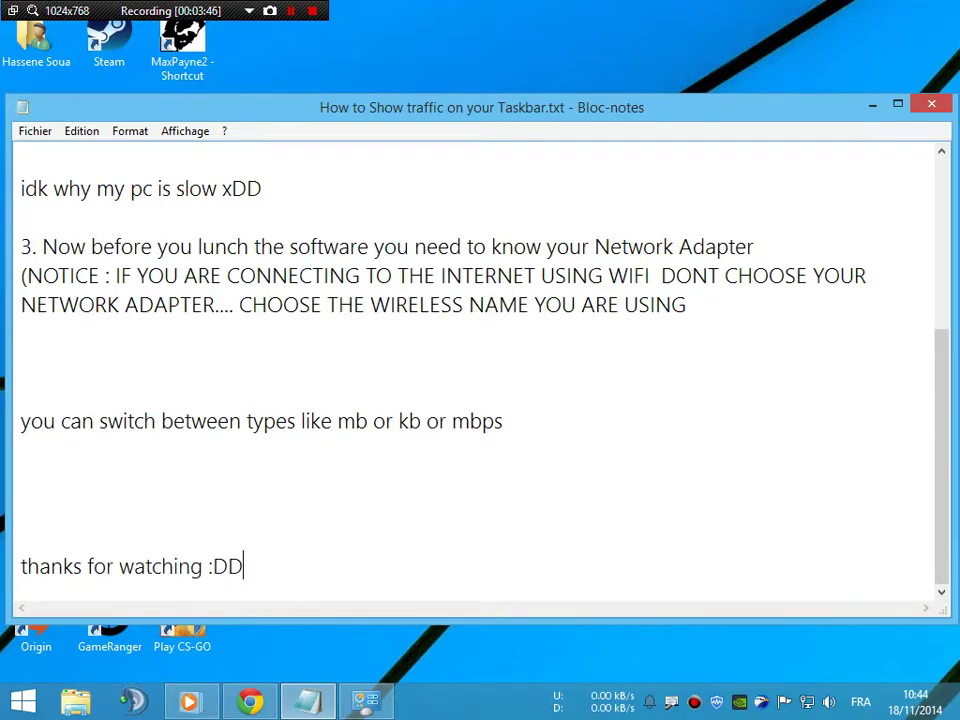